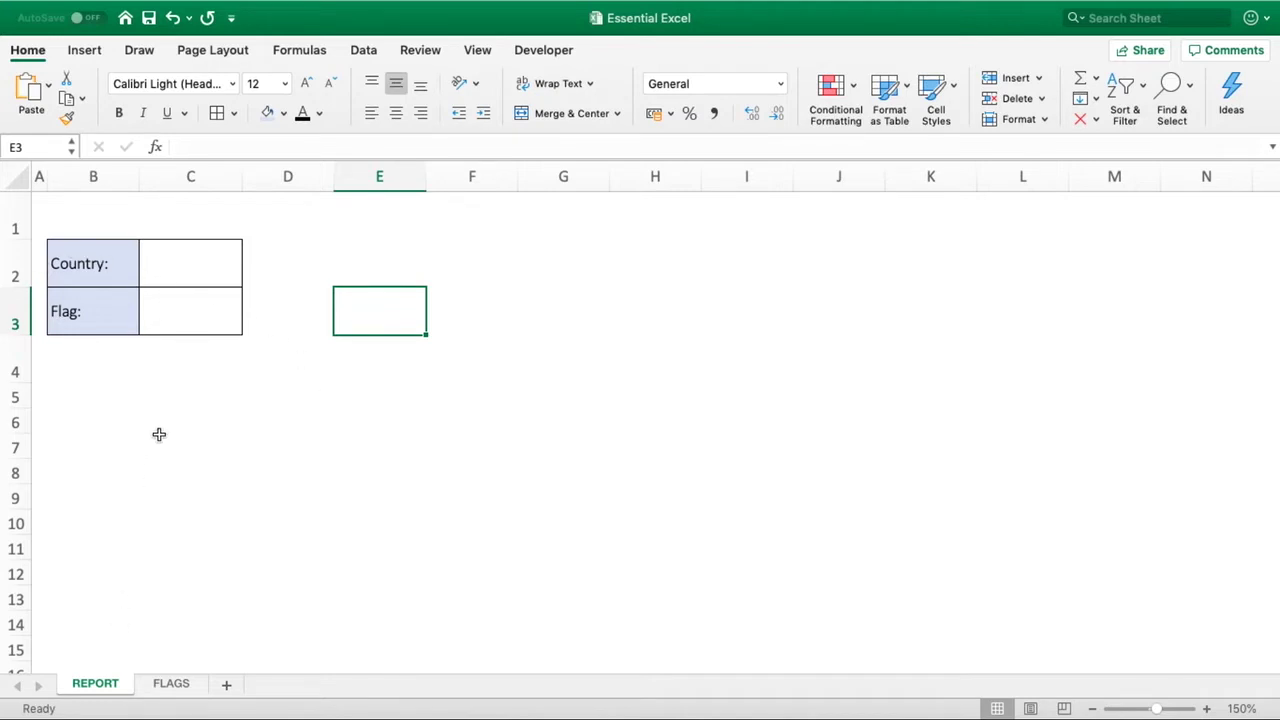
# - Examine the Country and Flag cells on the REPORT sheet and the flag pictures with their country names on the FLAGS sheet
pyautogui.click(110, 272)
pyautogui.click(177, 269)
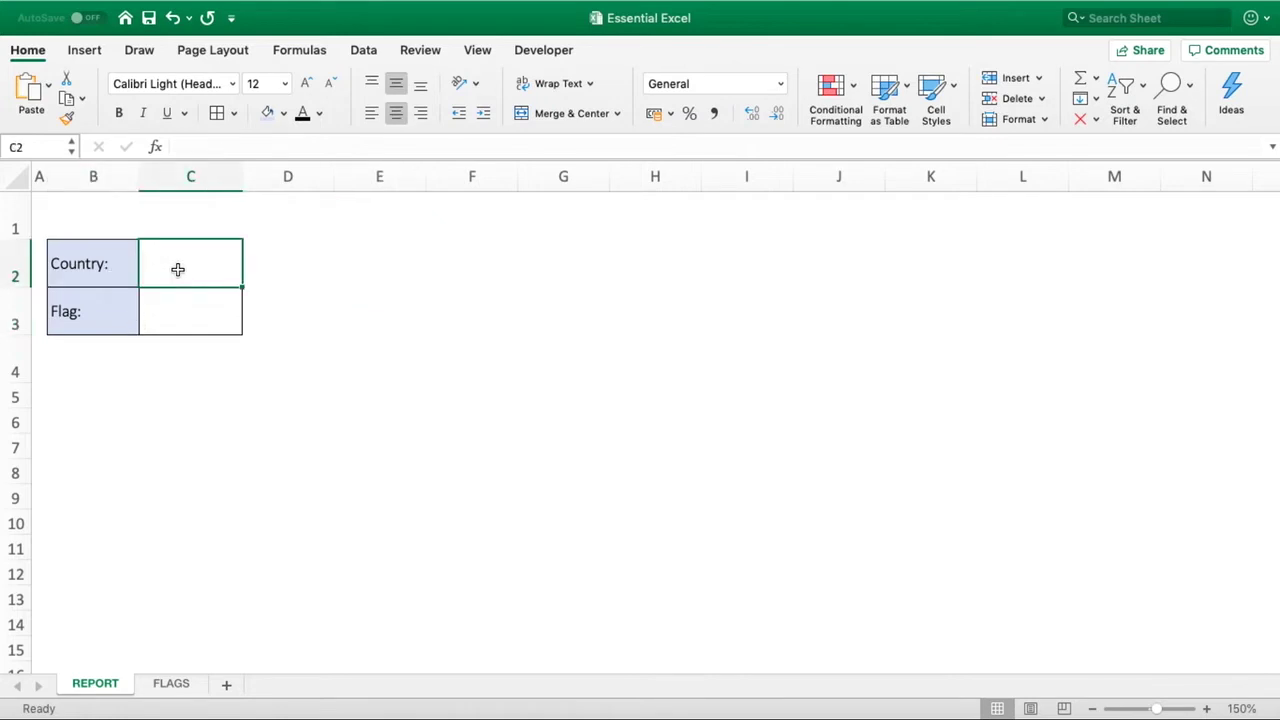
pyautogui.click(155, 325)
pyautogui.click(208, 263)
pyautogui.click(190, 312)
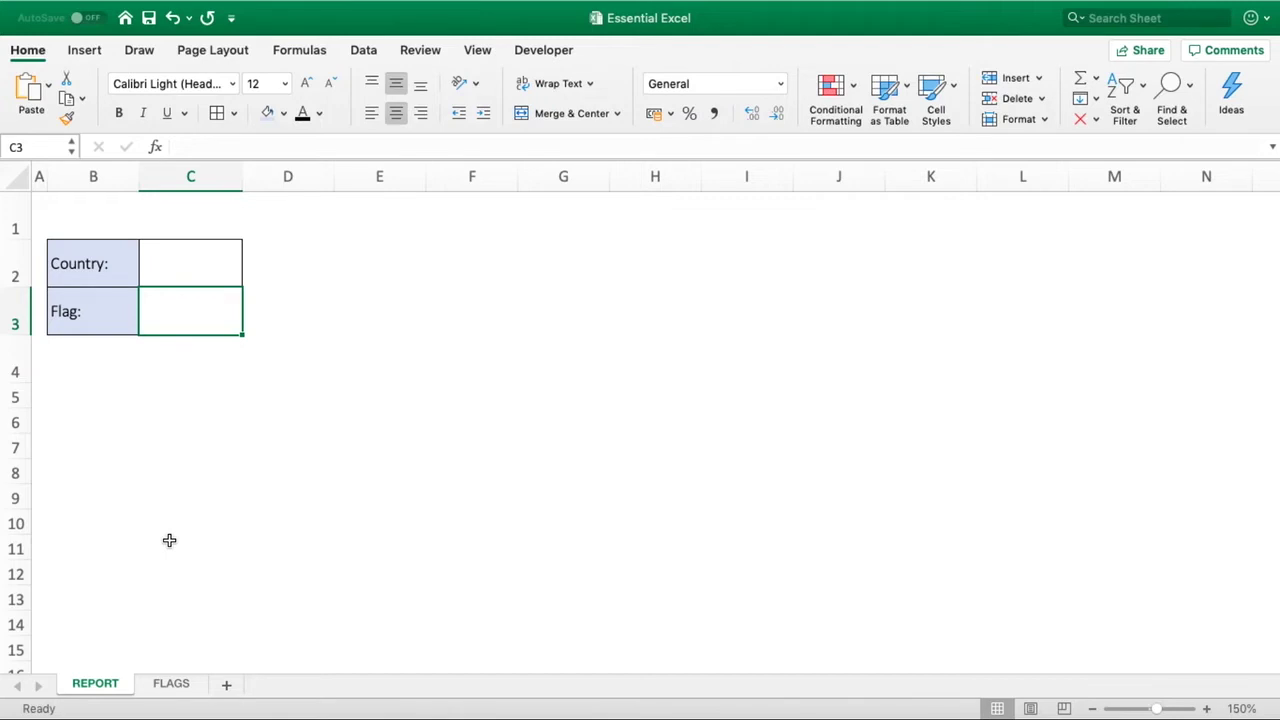
pyautogui.click(172, 684)
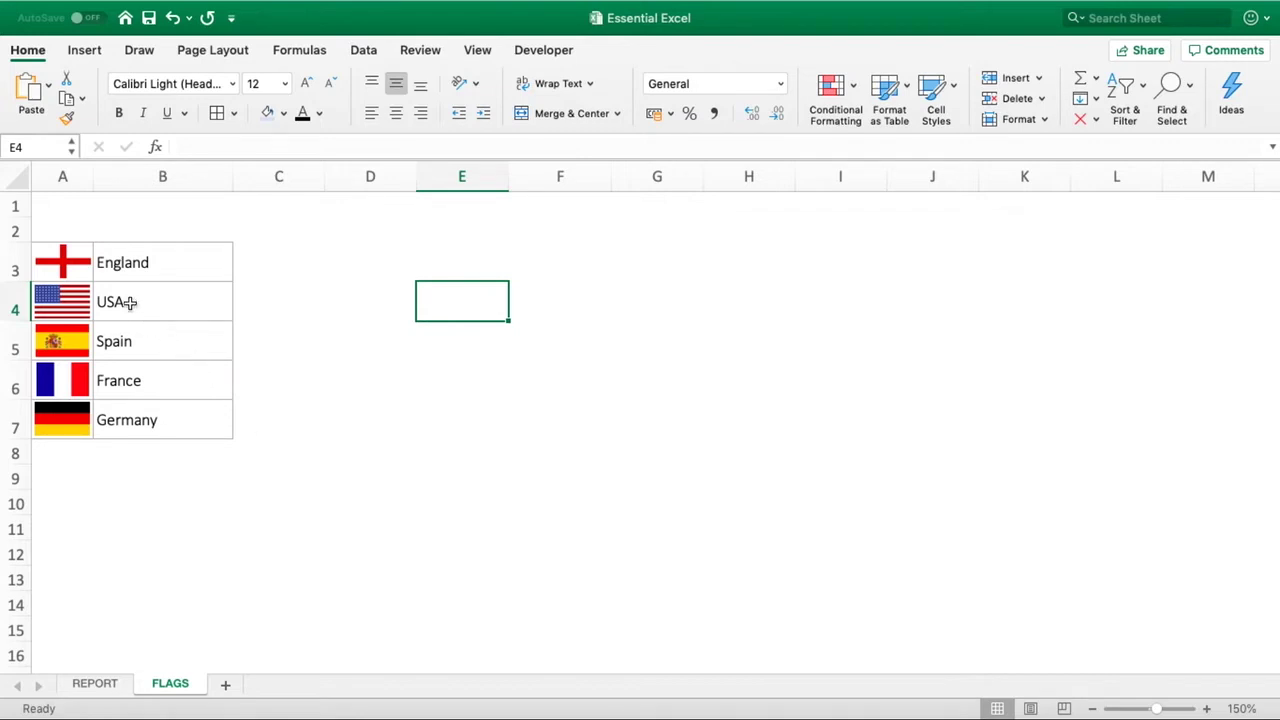
pyautogui.click(72, 264)
pyautogui.click(383, 475)
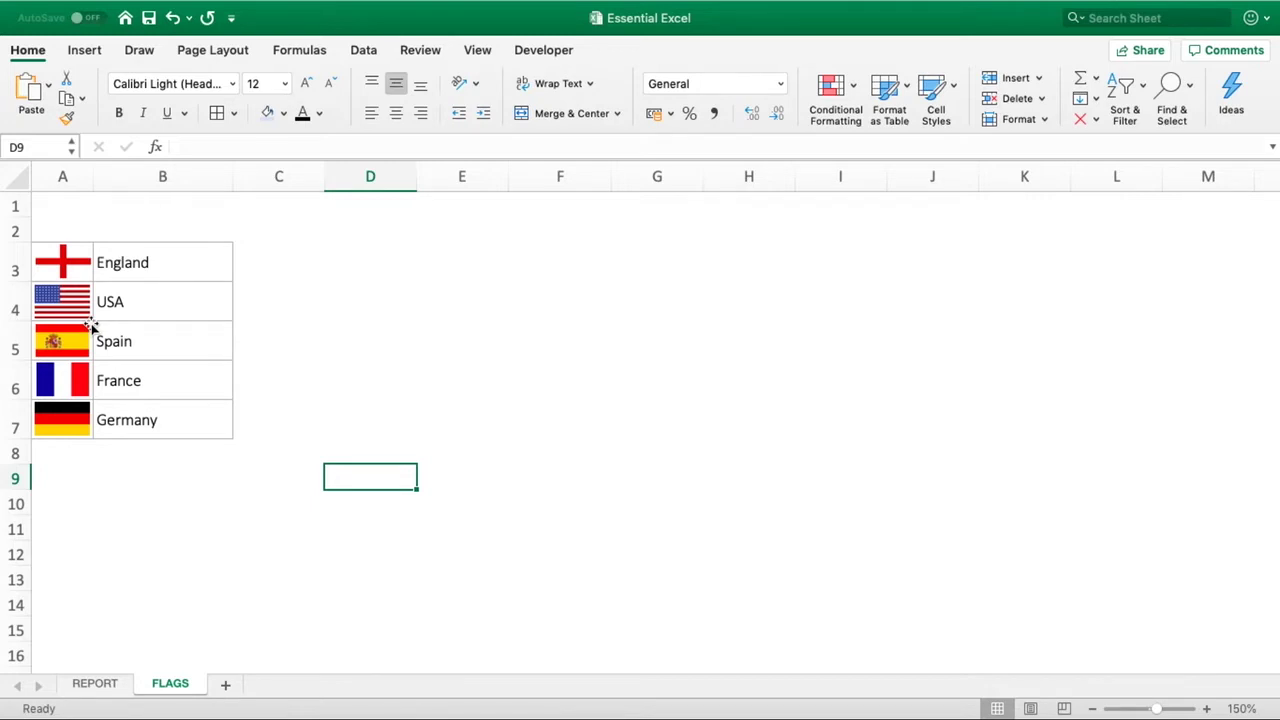
pyautogui.click(179, 271)
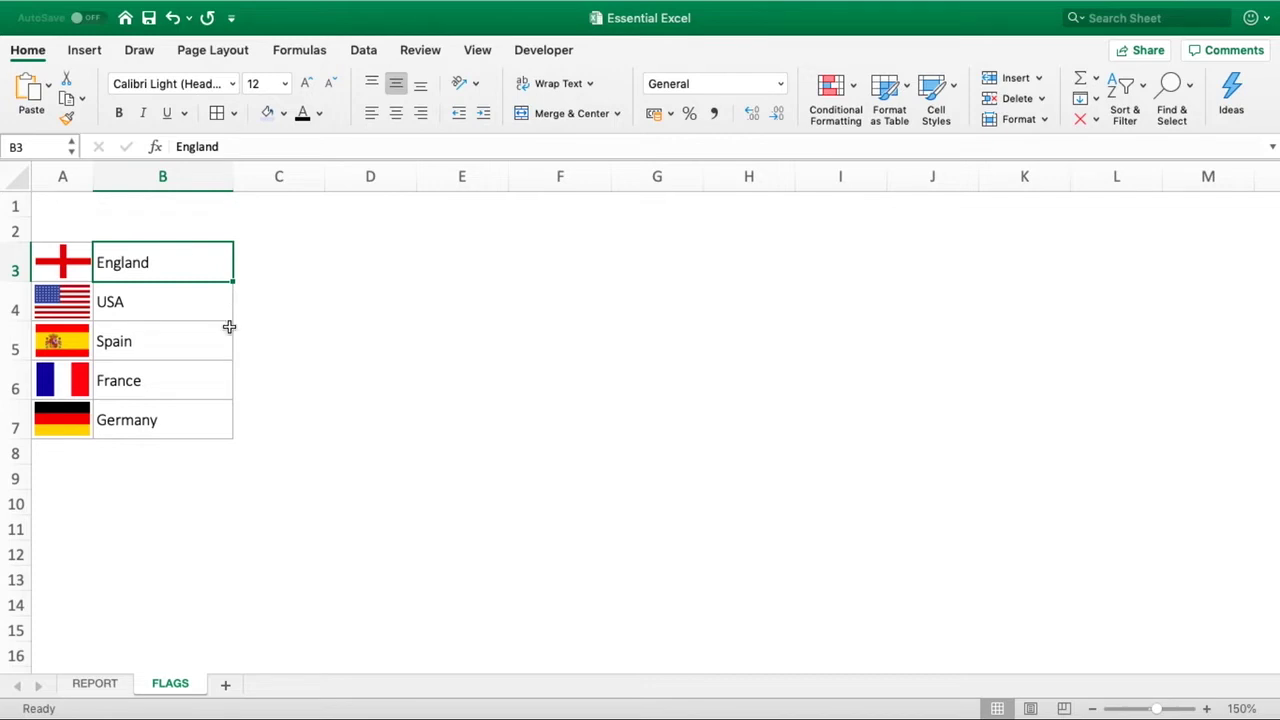
# - Add List data validation to cell C2 on the REPORT sheet, using =FLAGS!$B$3:$B$7 as the source
pyautogui.click(106, 686)
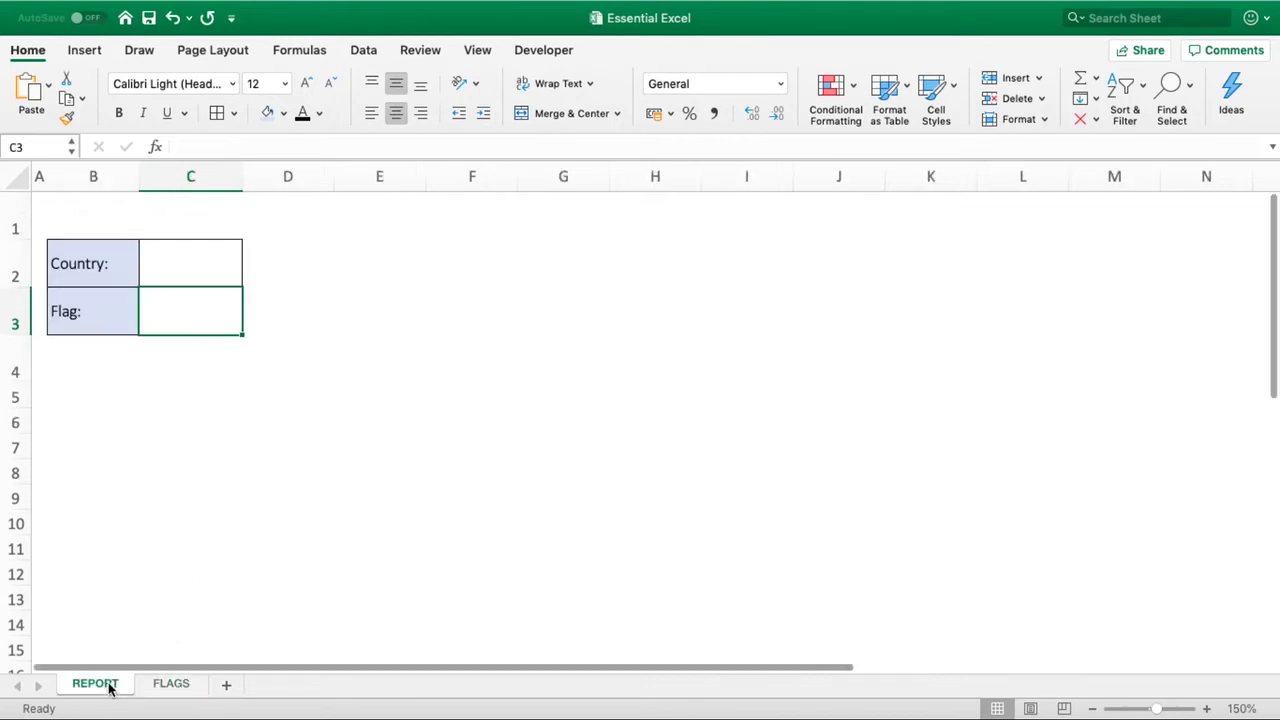
pyautogui.click(213, 269)
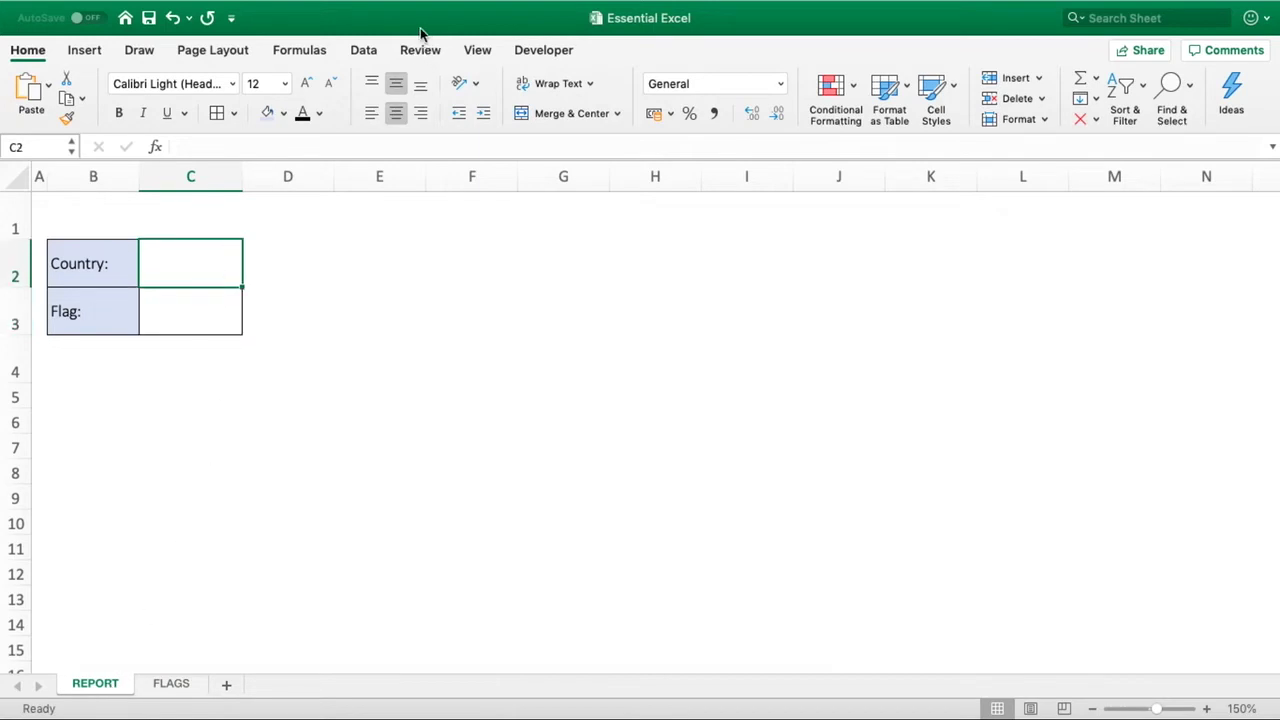
pyautogui.click(366, 50)
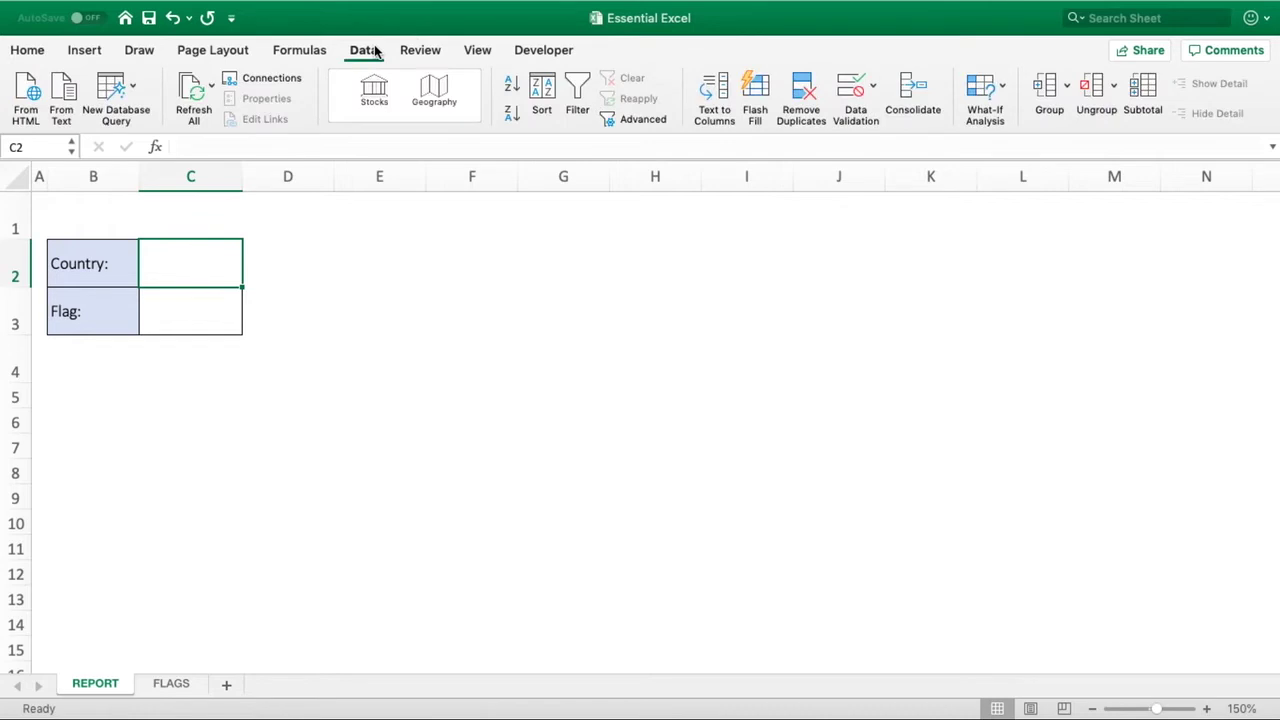
pyautogui.click(846, 100)
pyautogui.click(604, 215)
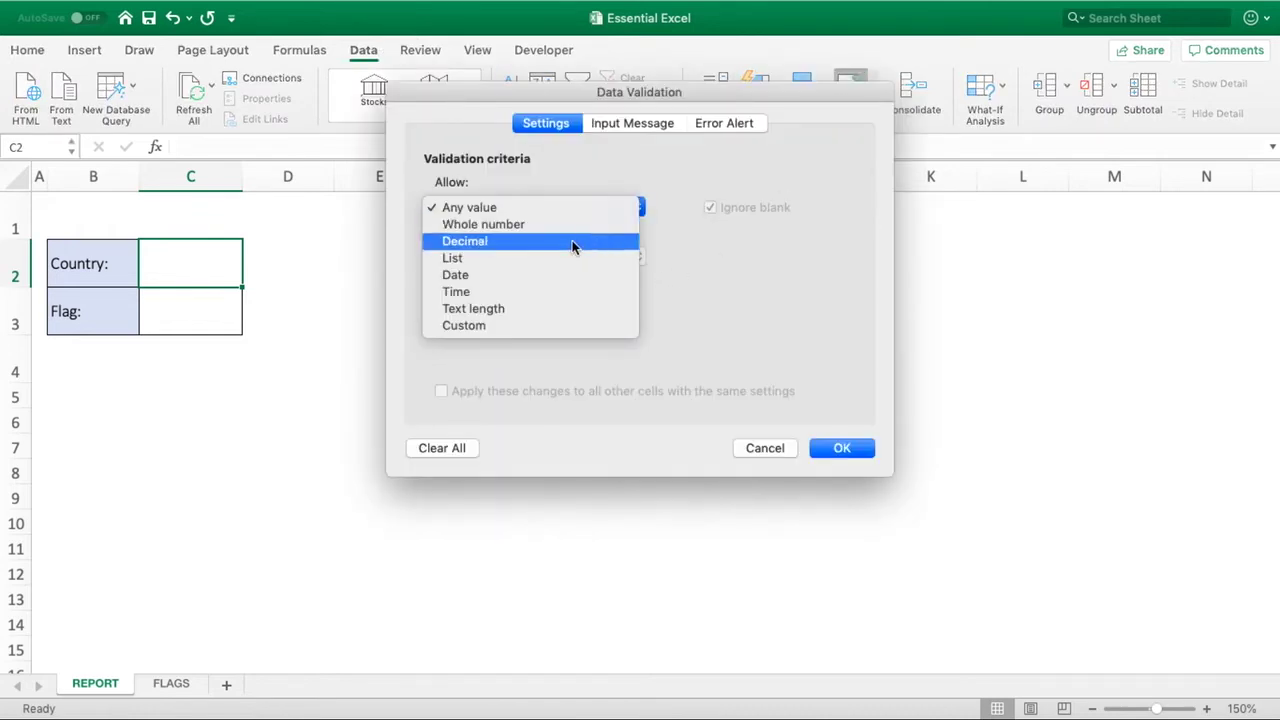
pyautogui.click(540, 258)
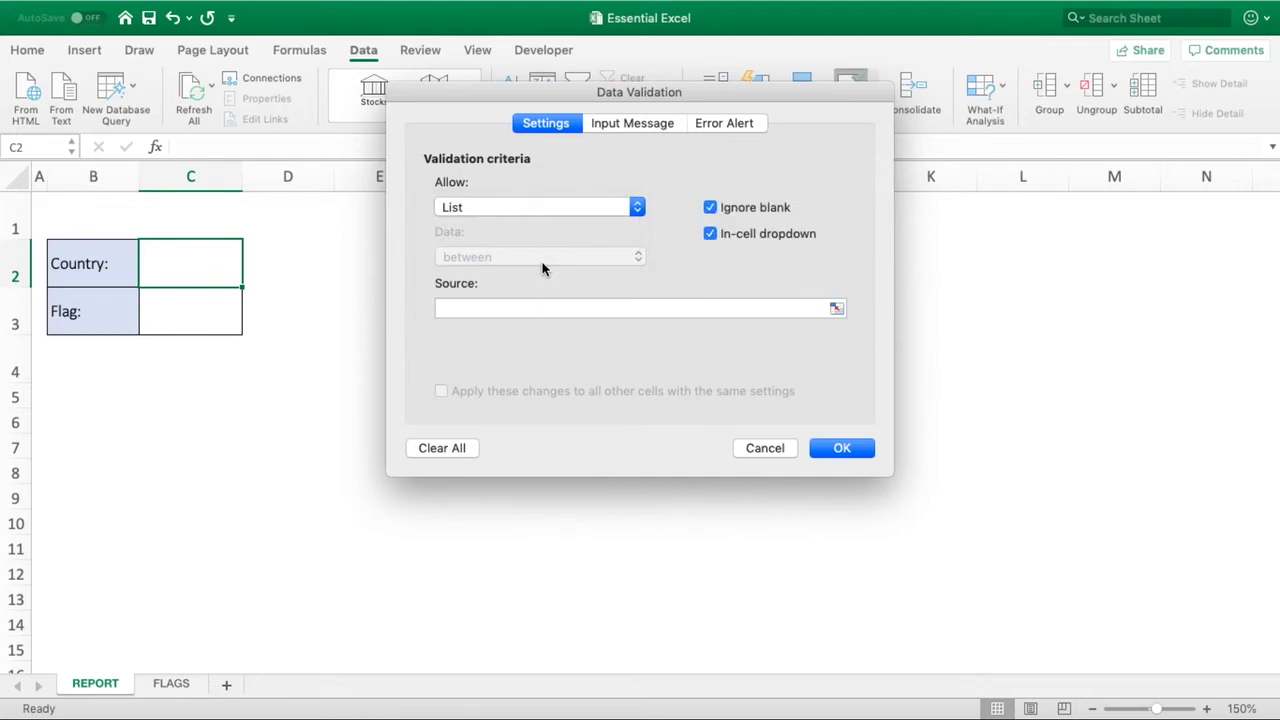
pyautogui.click(836, 310)
pyautogui.click(175, 685)
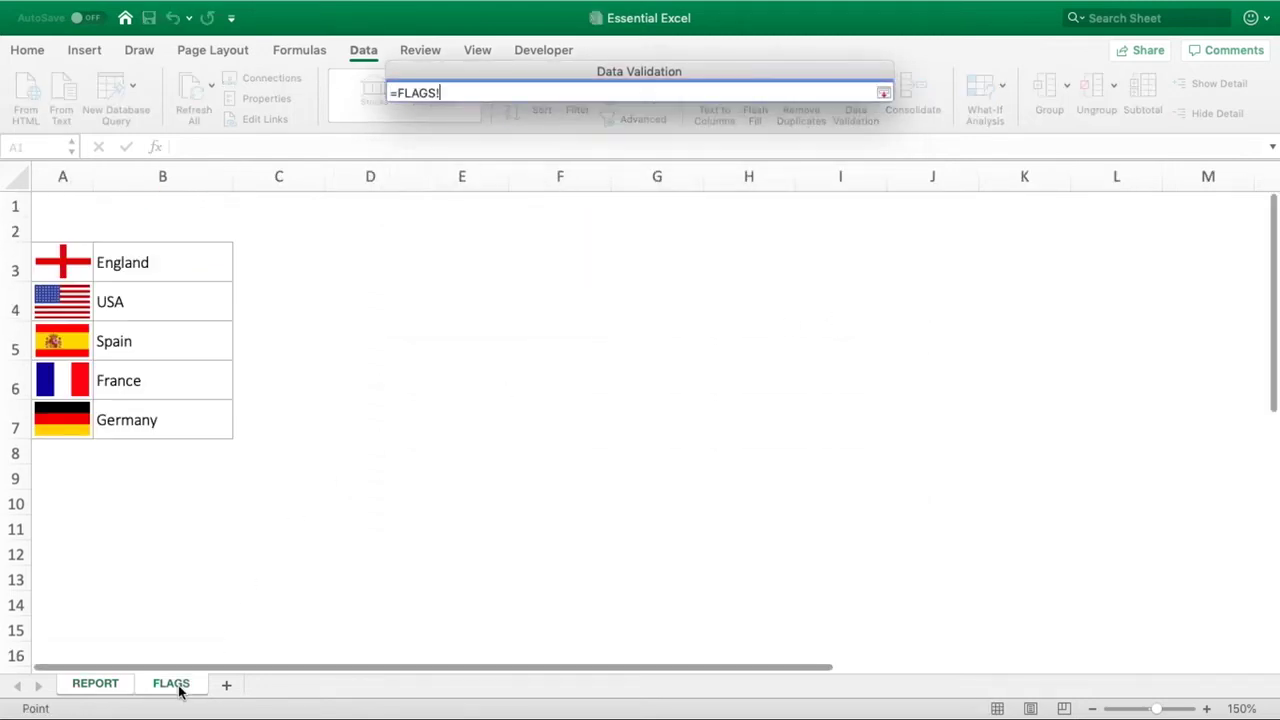
pyautogui.moveTo(146, 251); pyautogui.dragTo(146, 413)
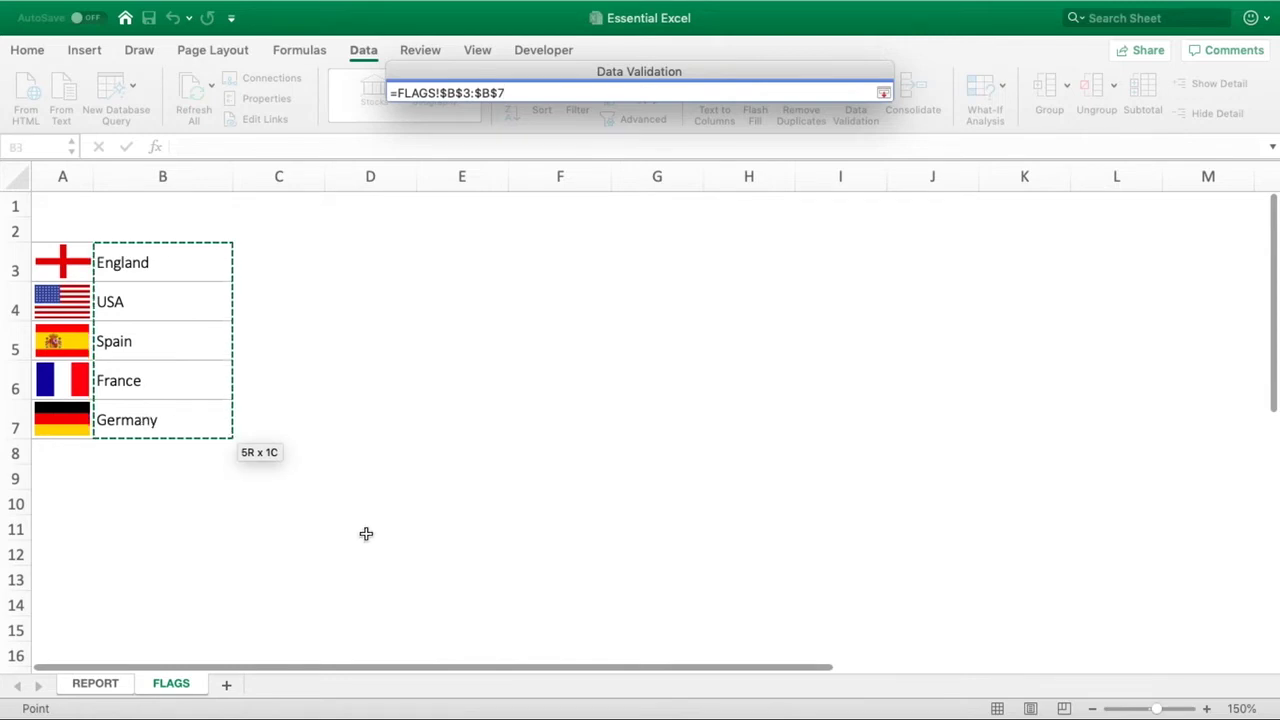
pyautogui.click(884, 92)
pyautogui.click(844, 452)
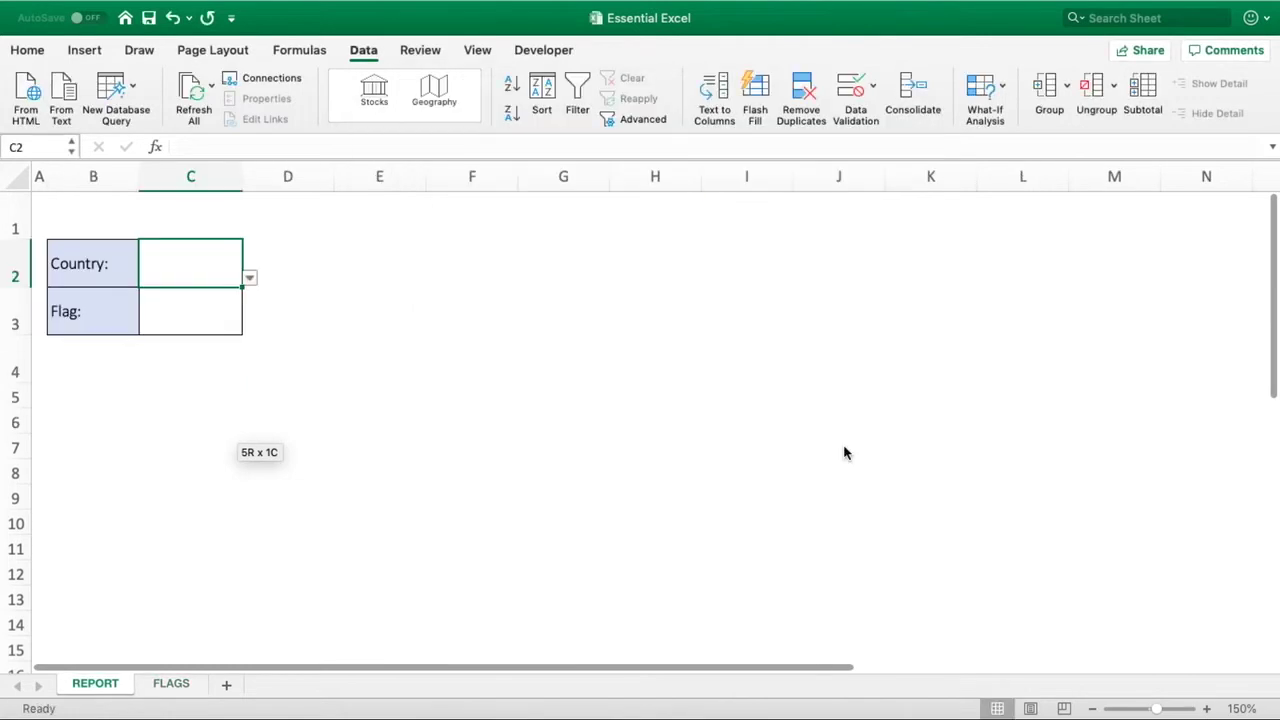
# - Test the country list in C2 by choosing England and finally Germany
pyautogui.click(249, 278)
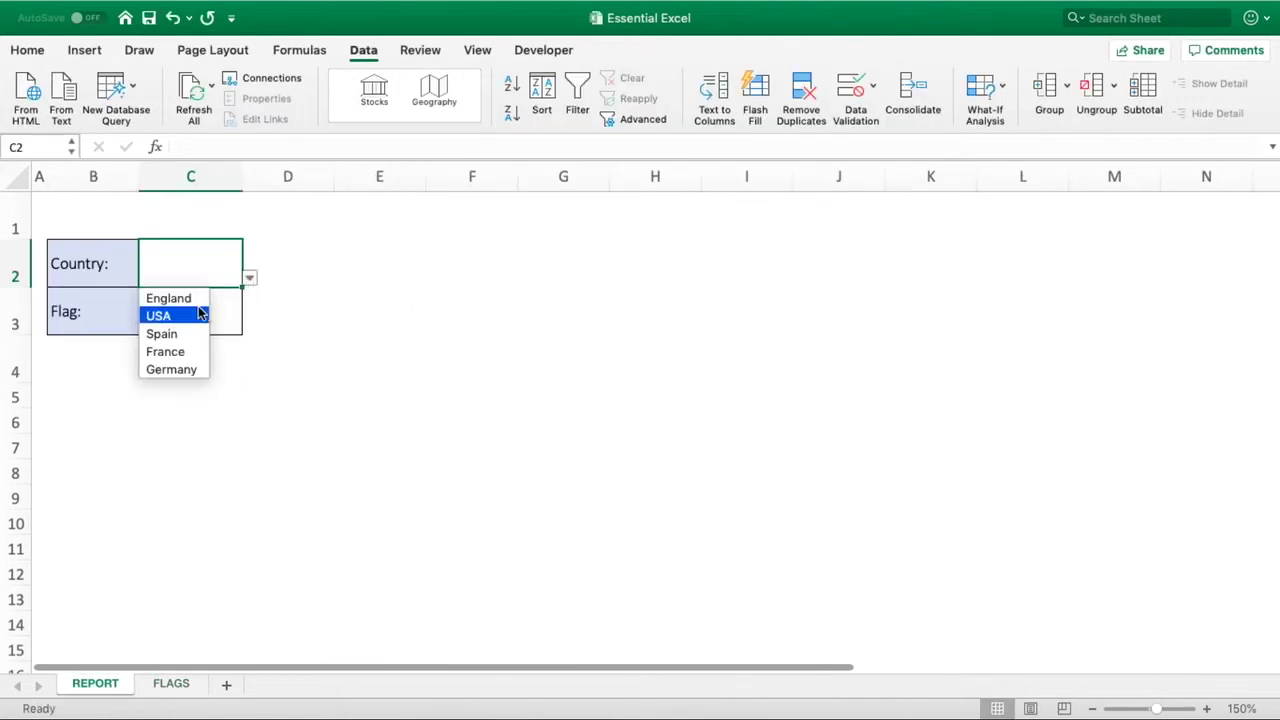
pyautogui.click(195, 299)
pyautogui.click(250, 278)
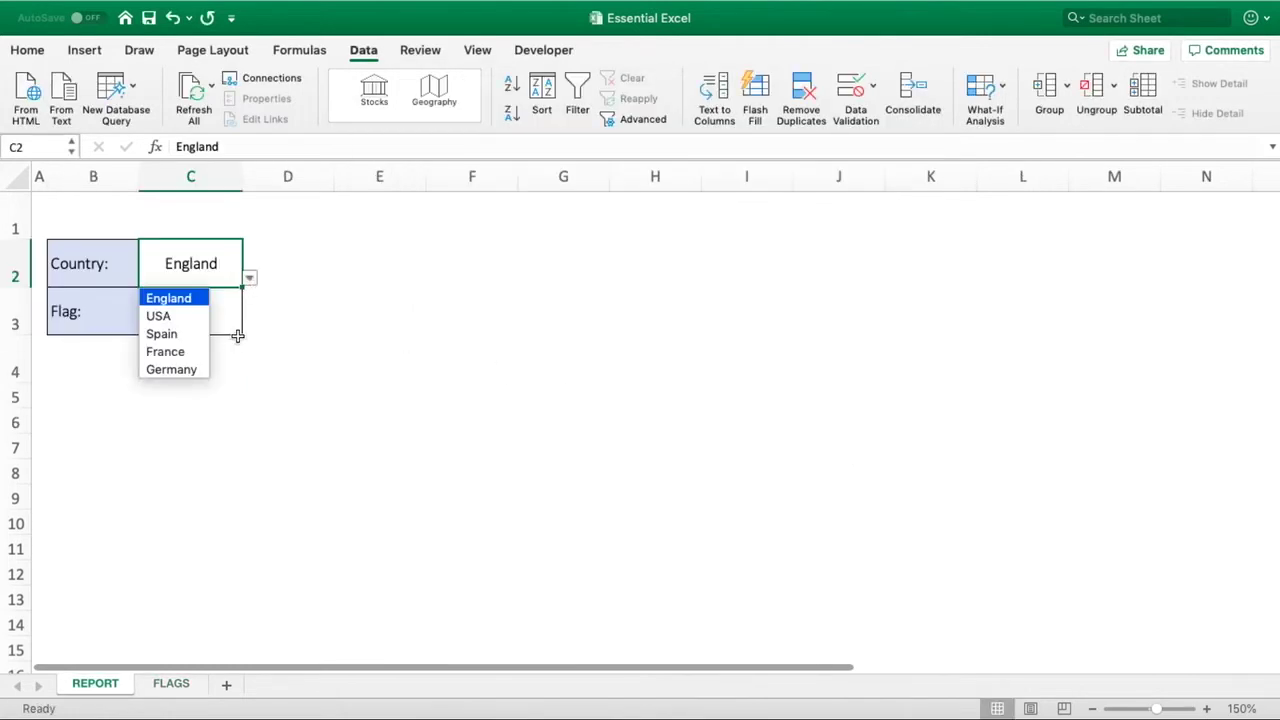
pyautogui.click(203, 369)
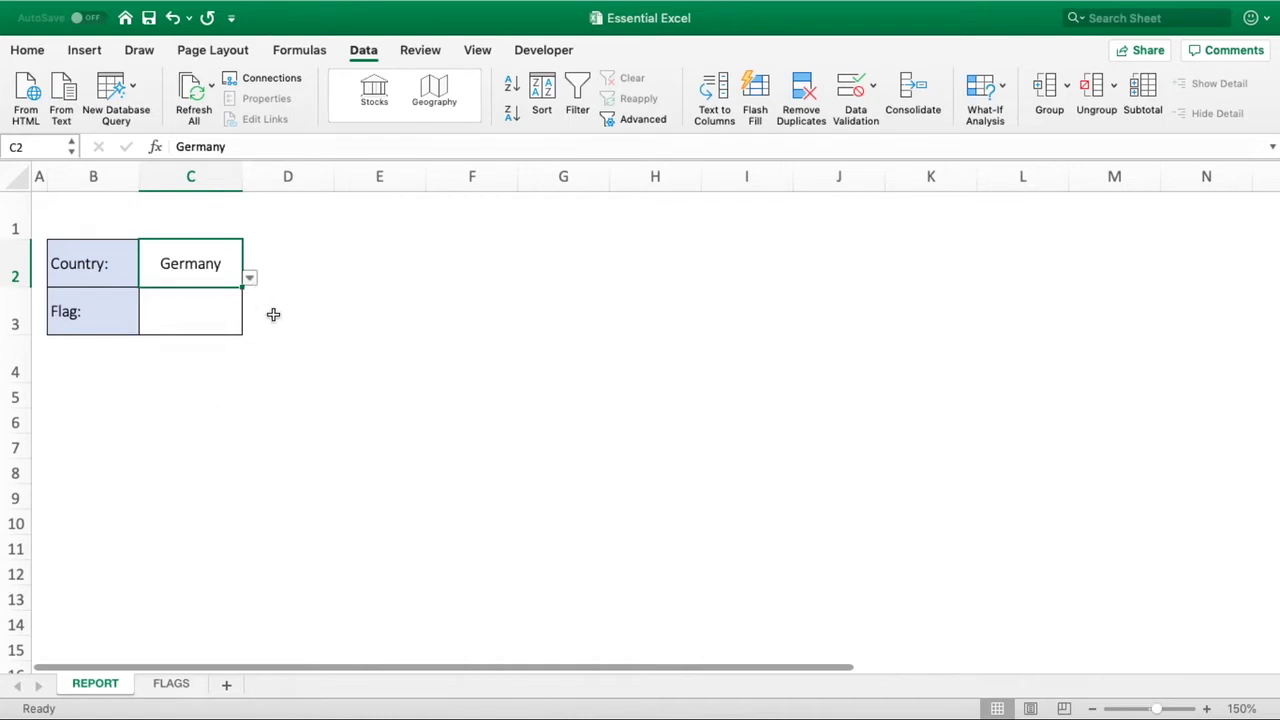
pyautogui.click(281, 332)
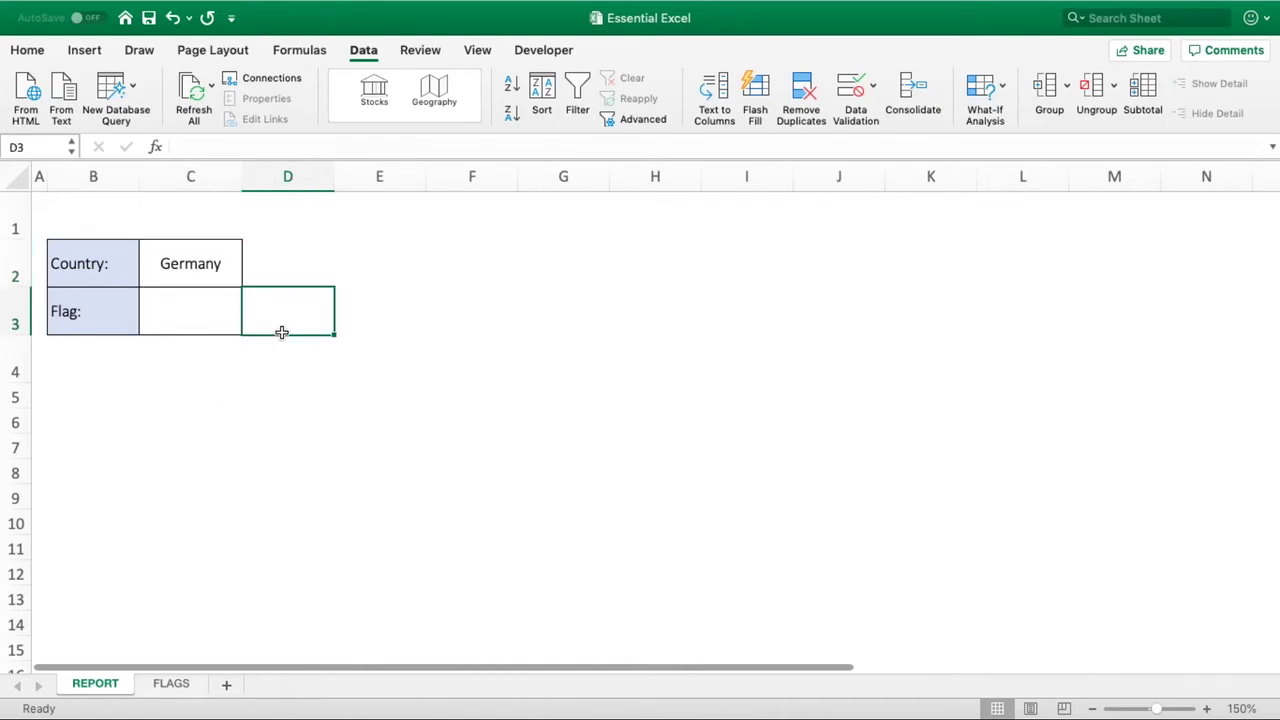
# - Copy the England flag picture from the FLAGS sheet, paste it on the REPORT sheet and centre it in cell C3
pyautogui.click(177, 689)
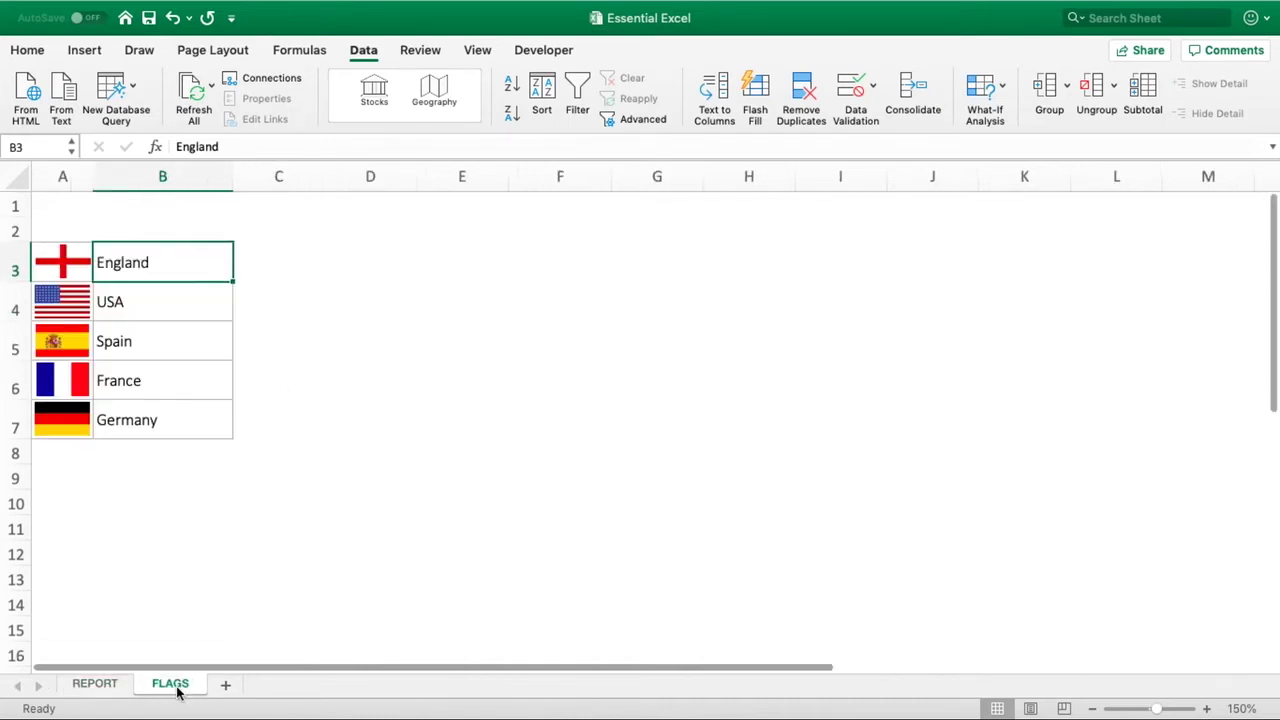
pyautogui.click(68, 256)
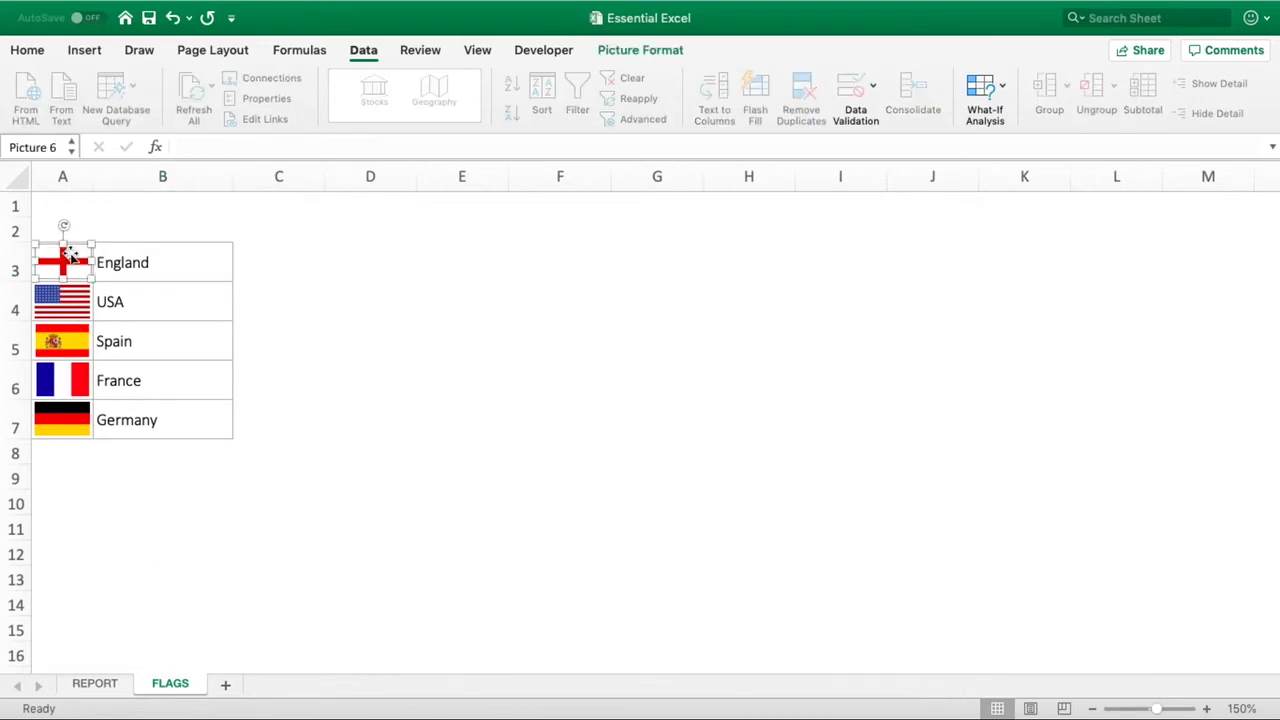
pyautogui.rightClick(70, 252)
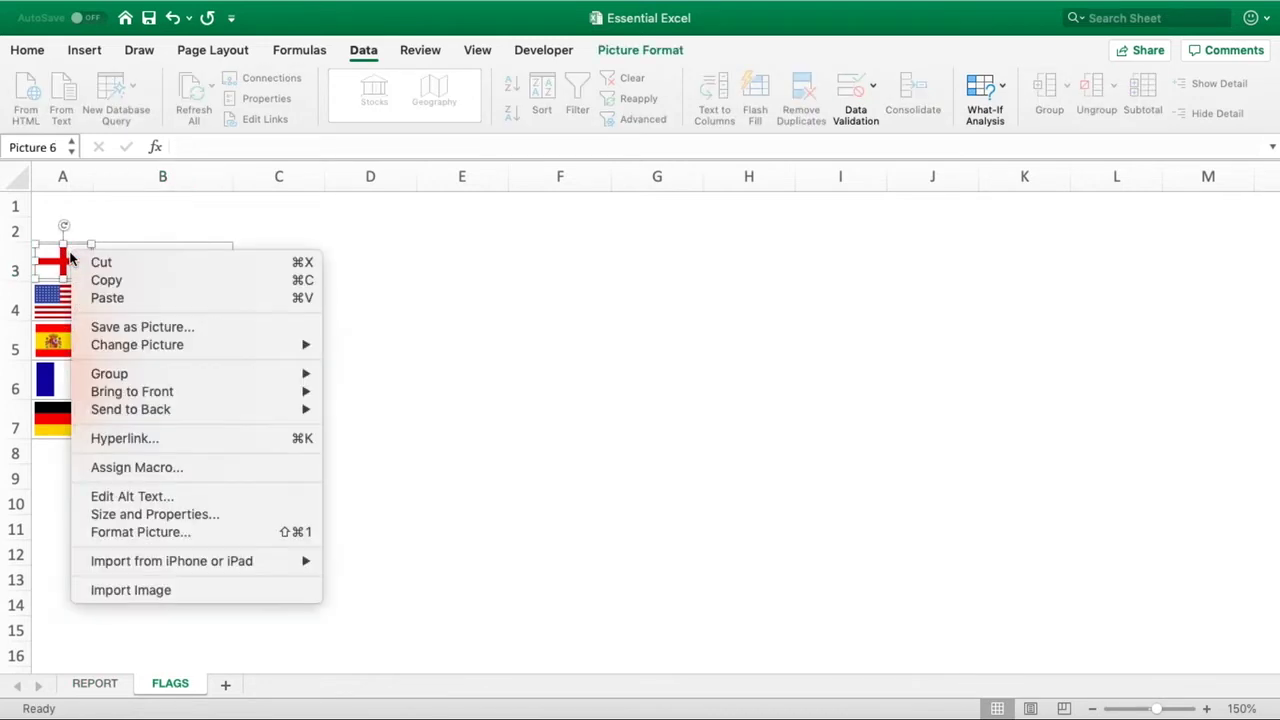
pyautogui.click(110, 284)
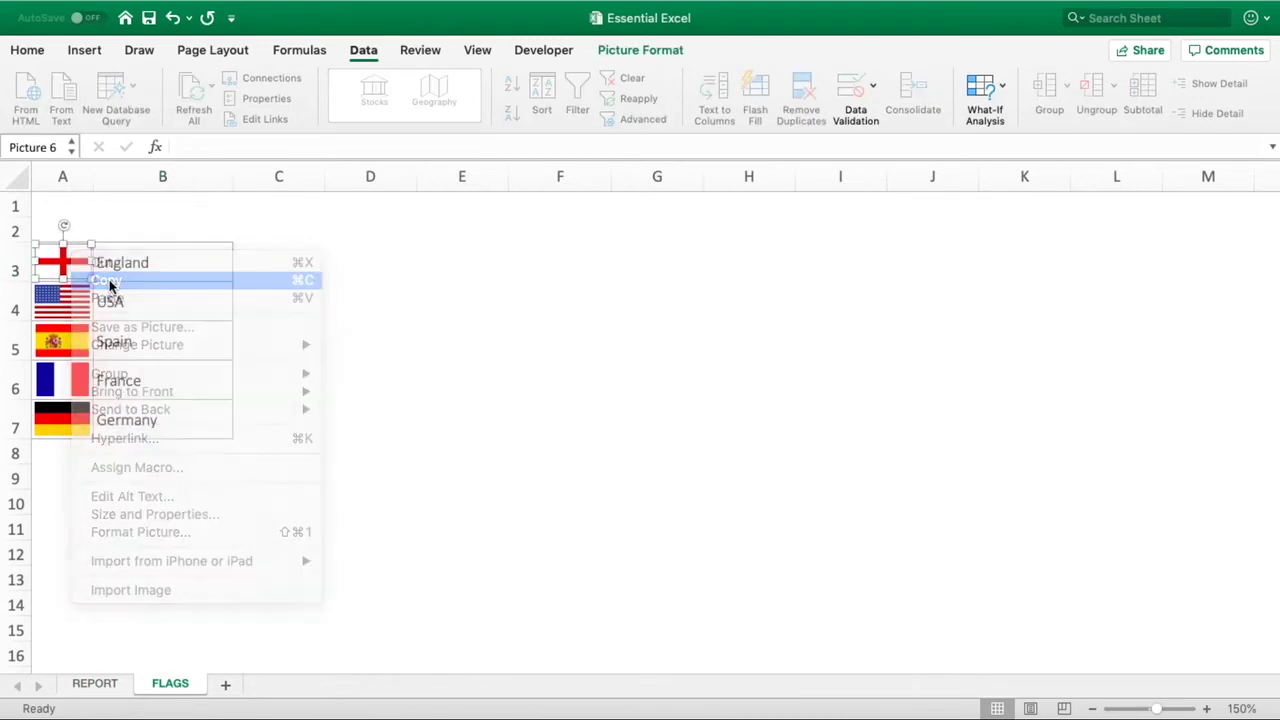
pyautogui.click(94, 689)
pyautogui.rightClick(193, 314)
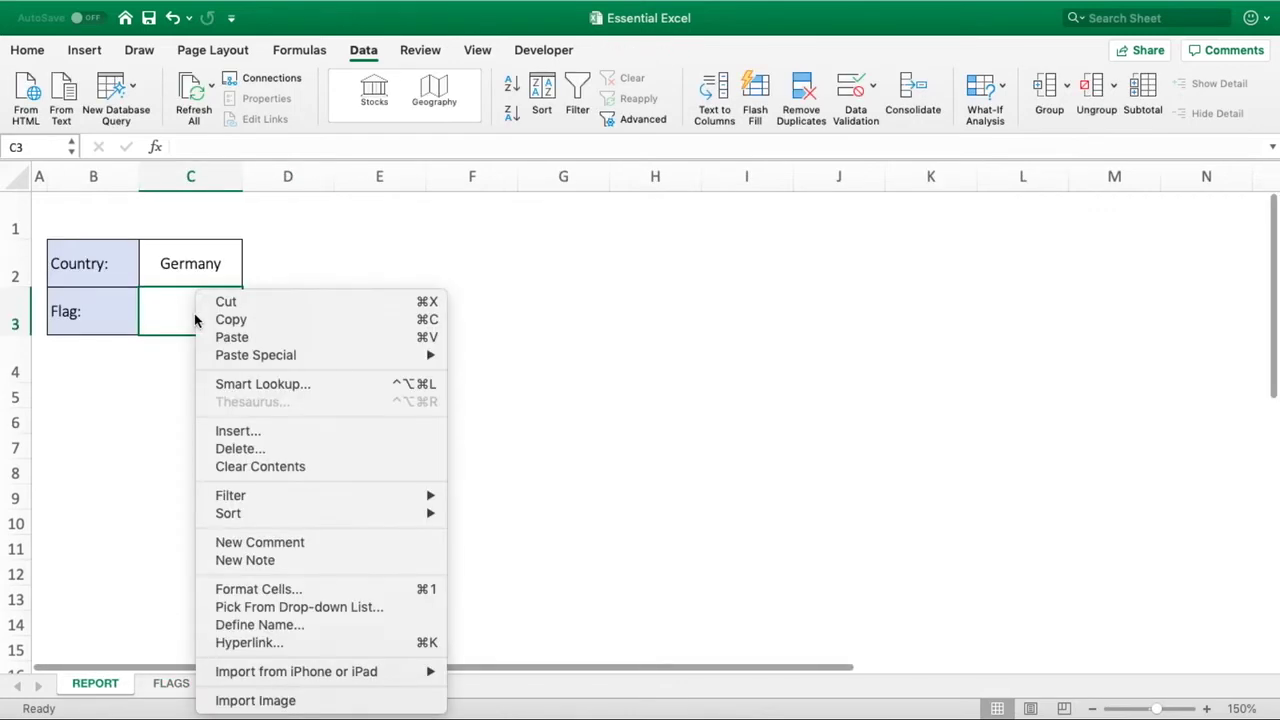
pyautogui.click(222, 338)
pyautogui.moveTo(180, 296); pyautogui.dragTo(202, 313)
pyautogui.click(325, 412)
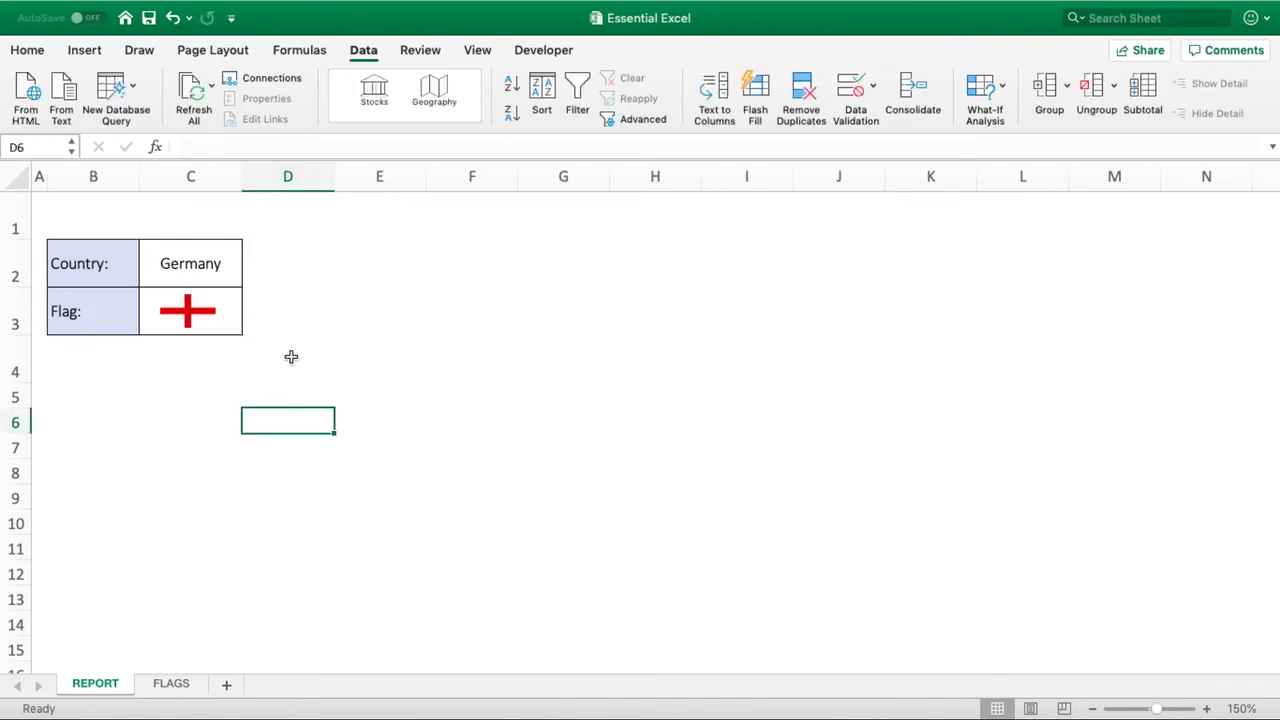
# - Change the country in C2 to England and finally to USA to check whether the pasted flag responds
pyautogui.click(206, 263)
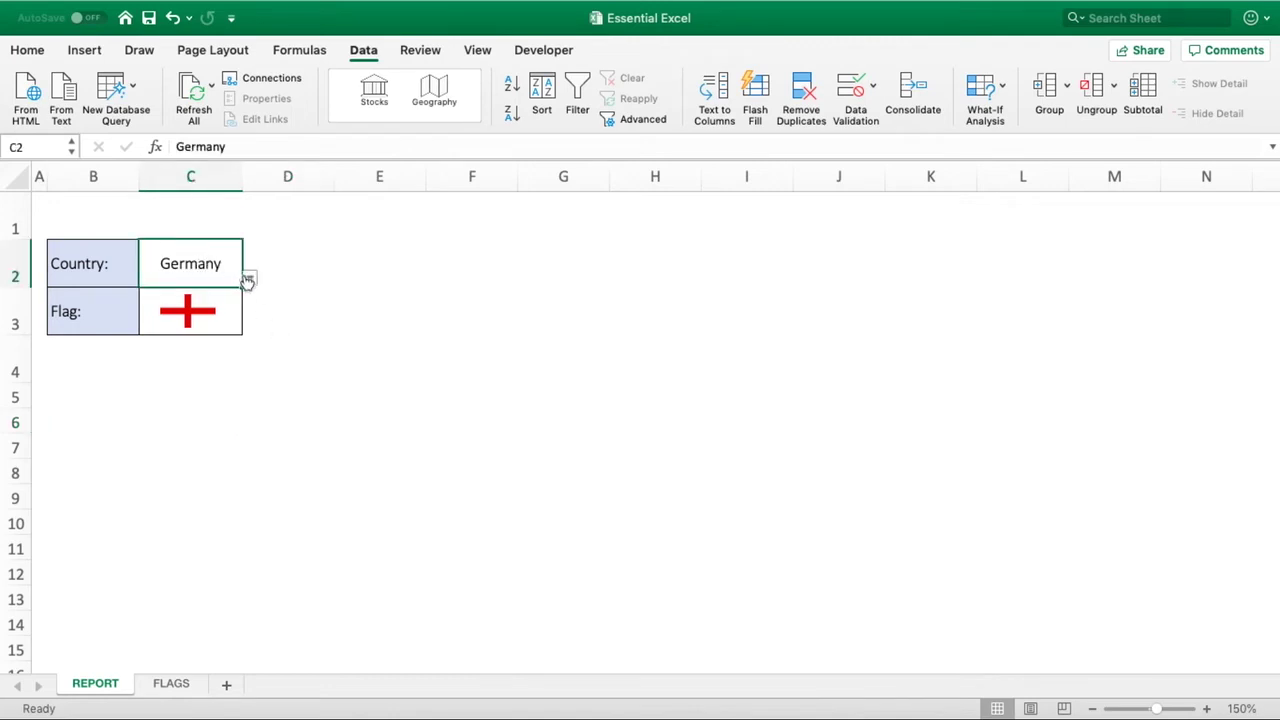
pyautogui.click(247, 278)
pyautogui.click(200, 298)
pyautogui.click(249, 284)
pyautogui.click(200, 316)
pyautogui.click(300, 318)
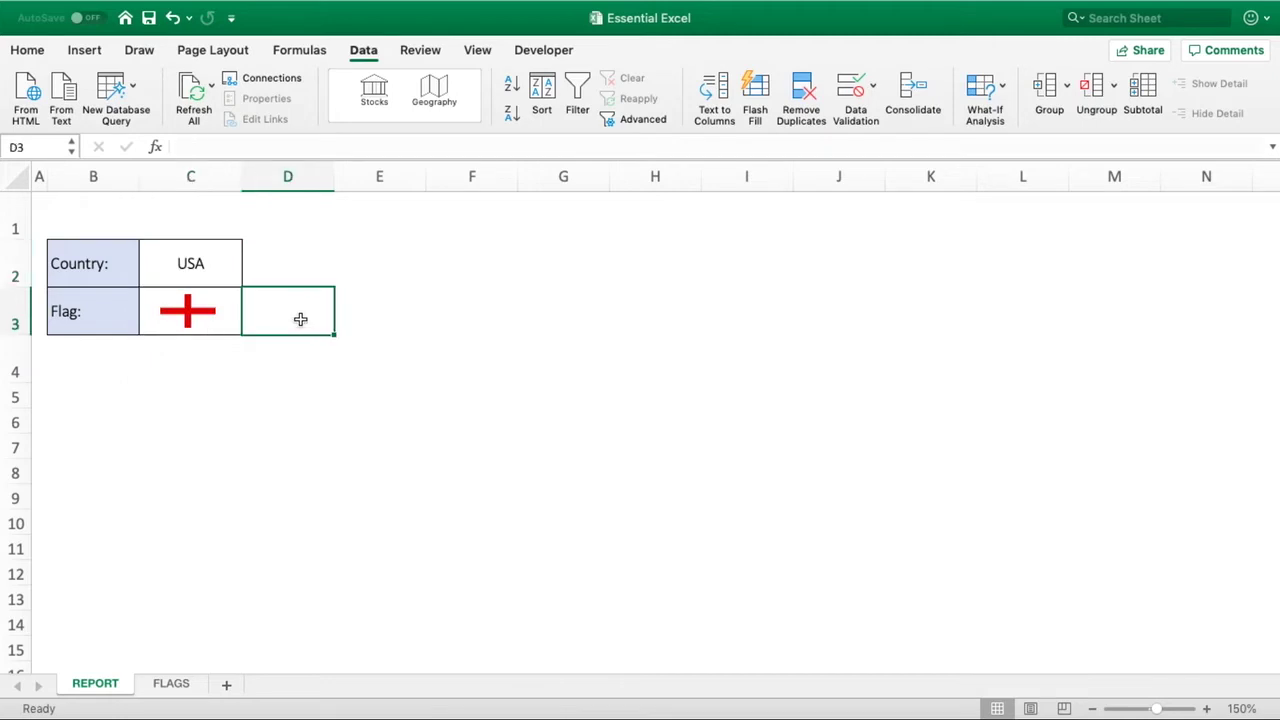
pyautogui.click(206, 305)
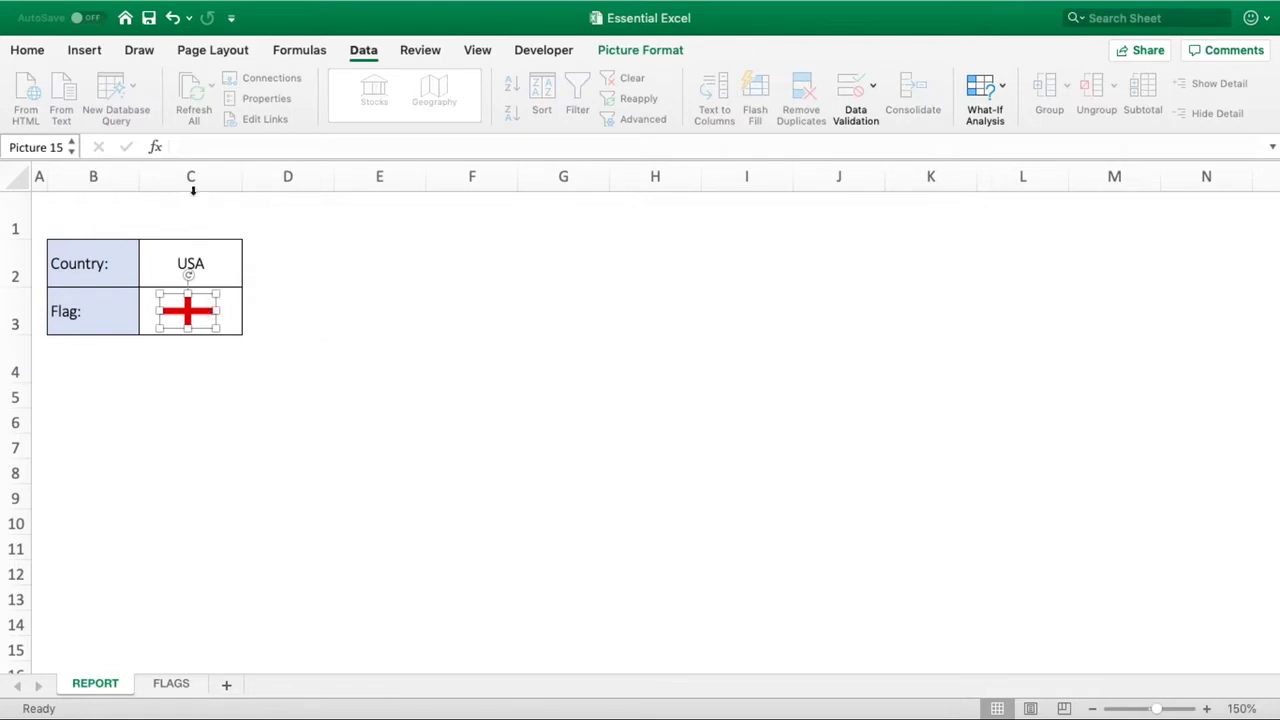
pyautogui.click(194, 148)
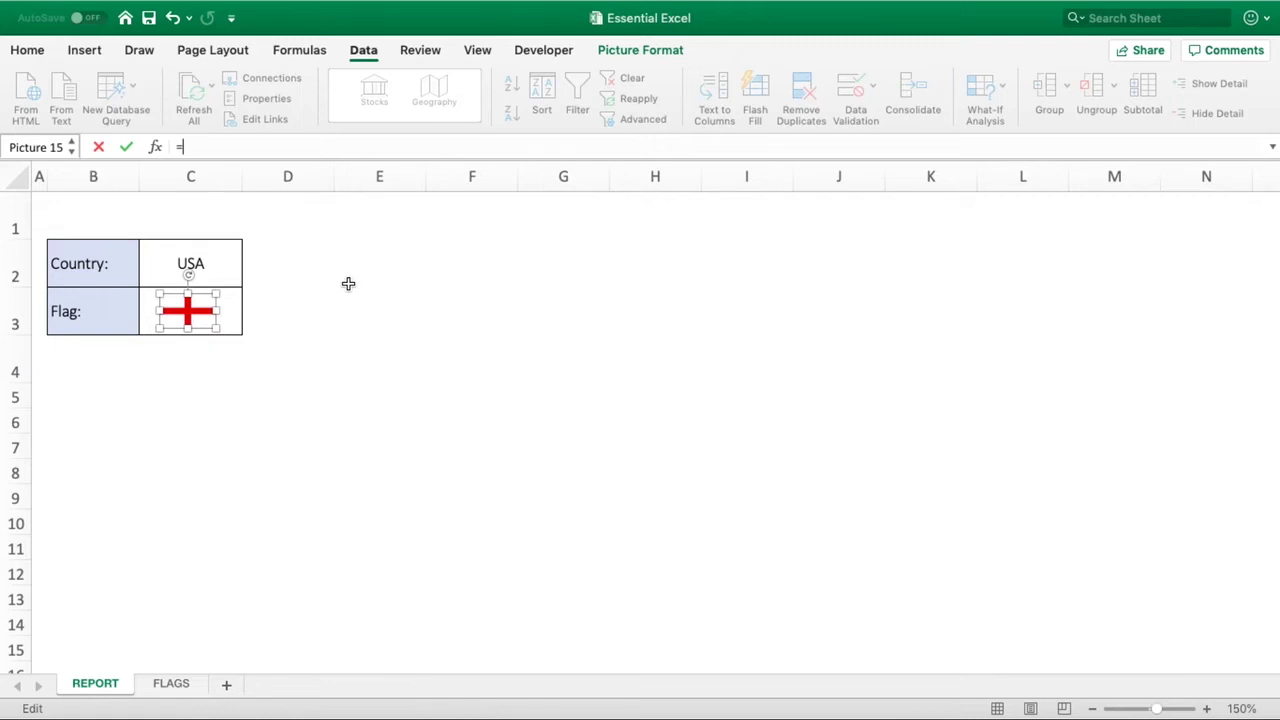
pyautogui.press('BackSpace')
pyautogui.click(348, 284)
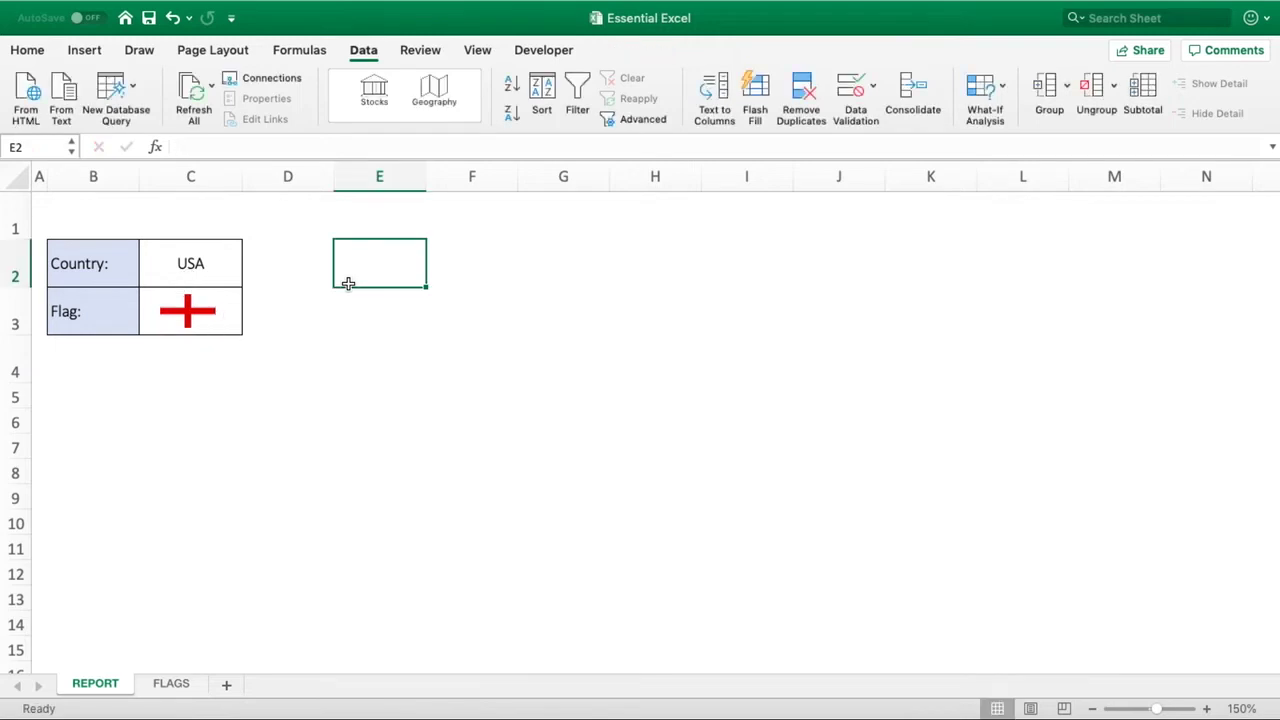
# - Create names for the flag cells from the range A3:B7 on the FLAGS sheet, using only the right column as the name source
pyautogui.click(46, 54)
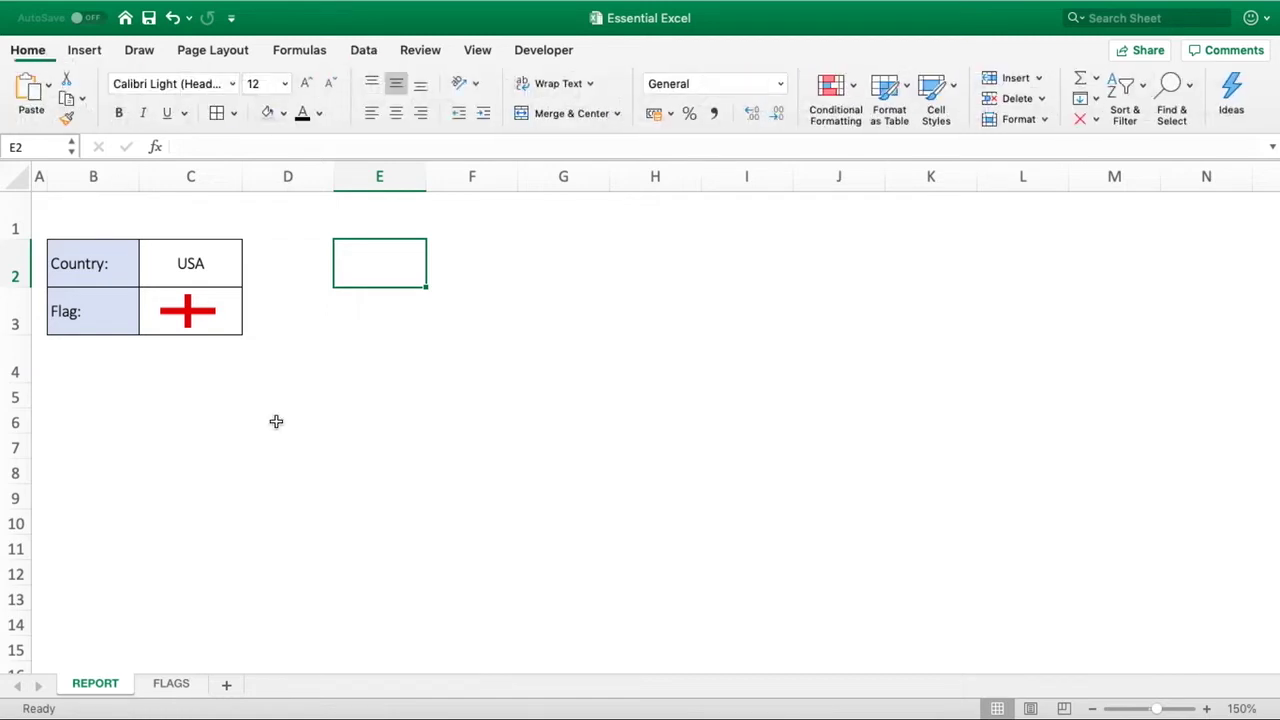
pyautogui.click(192, 686)
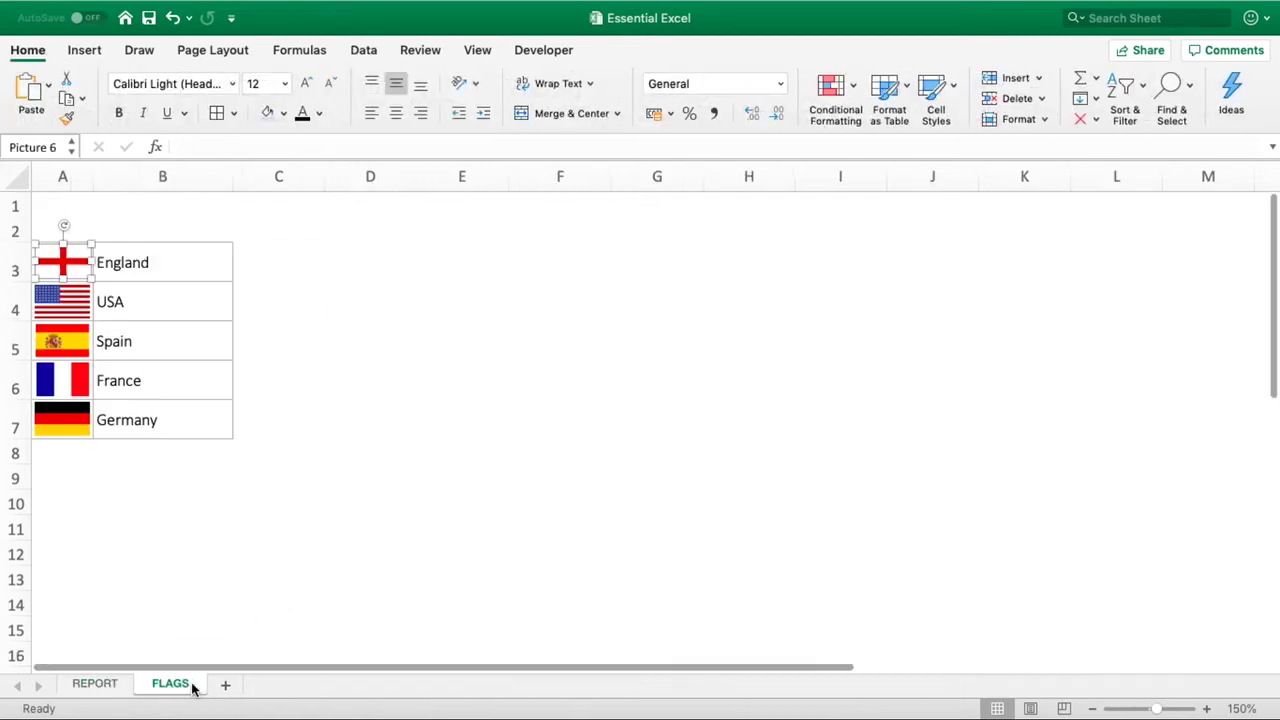
pyautogui.click(294, 474)
pyautogui.moveTo(205, 428); pyautogui.dragTo(52, 268)
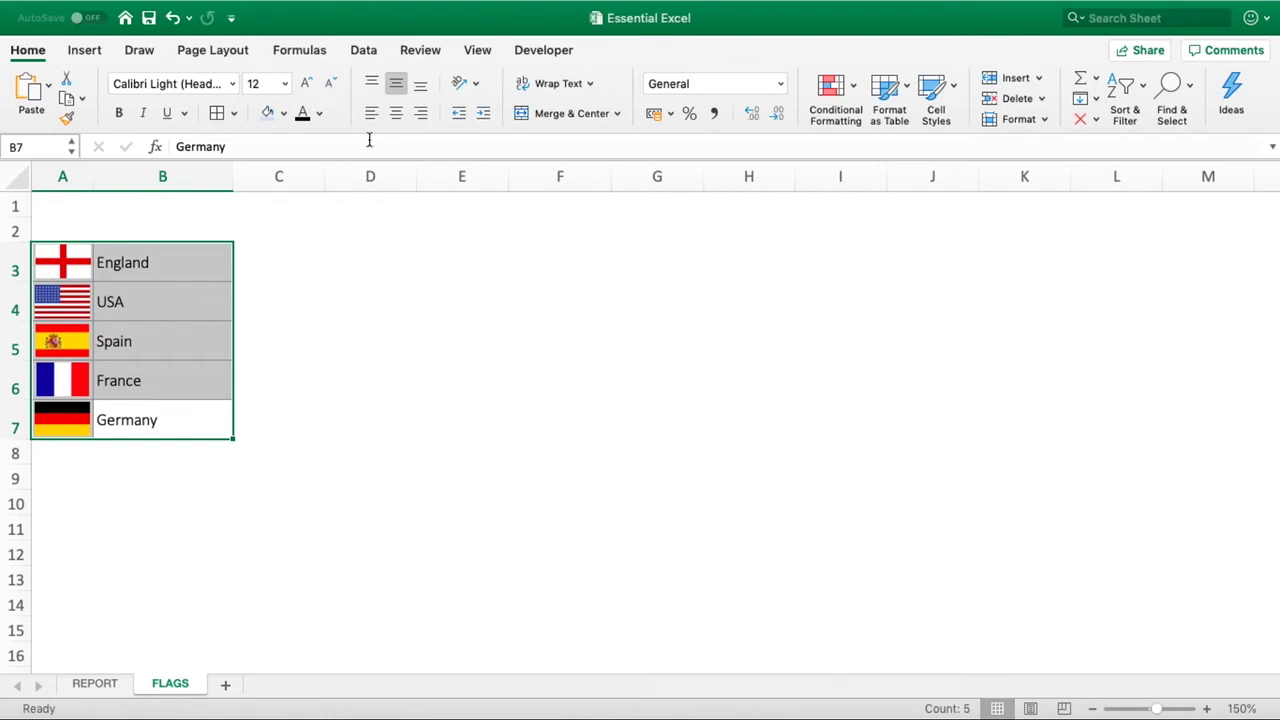
pyautogui.click(320, 55)
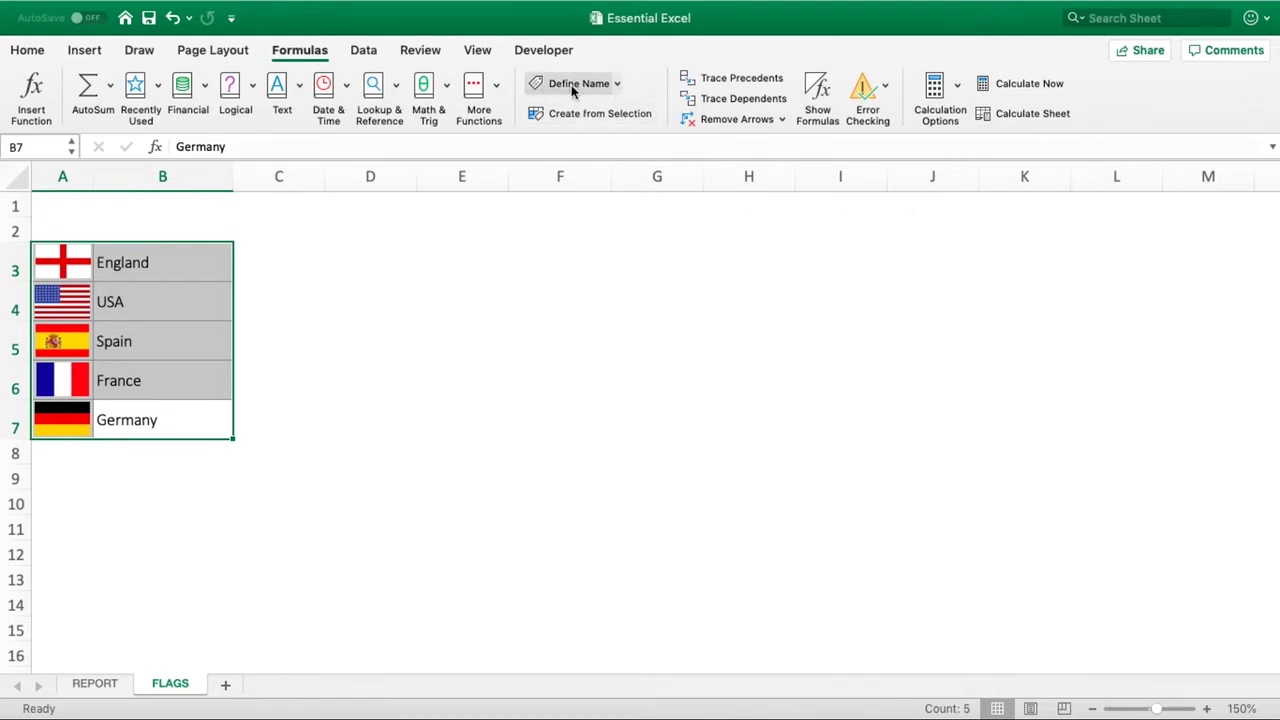
pyautogui.click(614, 121)
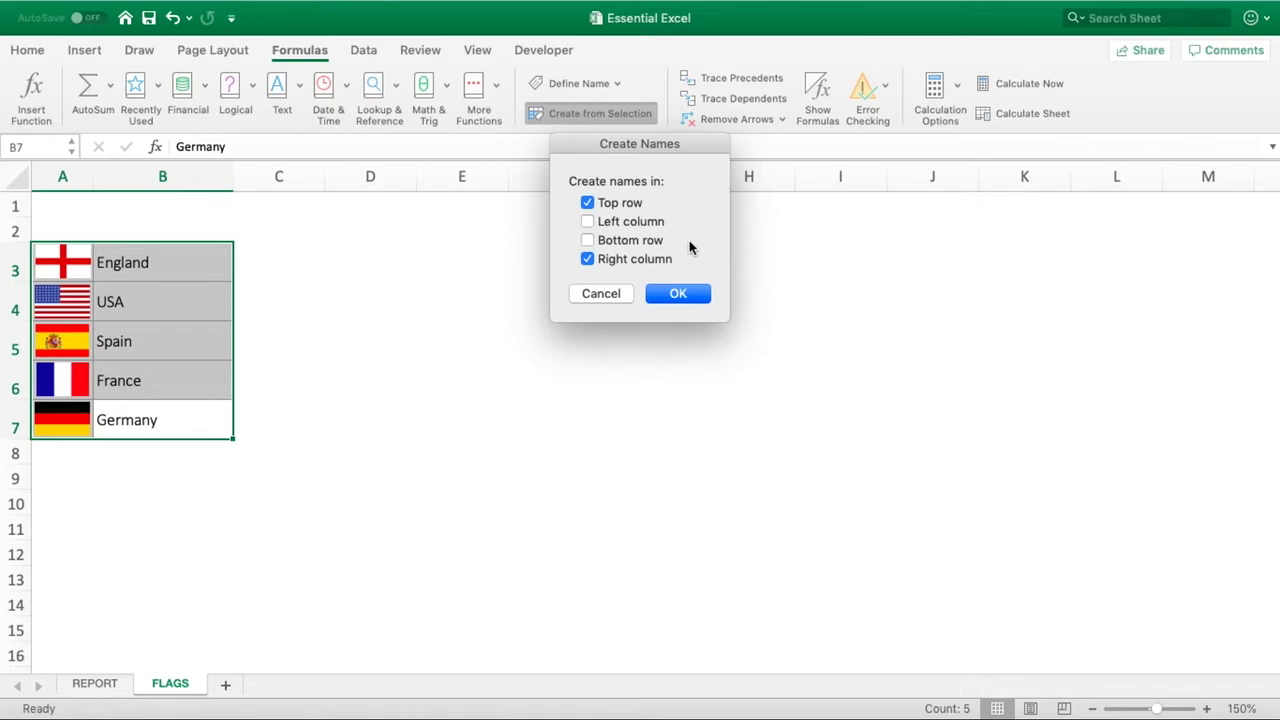
pyautogui.click(588, 203)
pyautogui.click(678, 294)
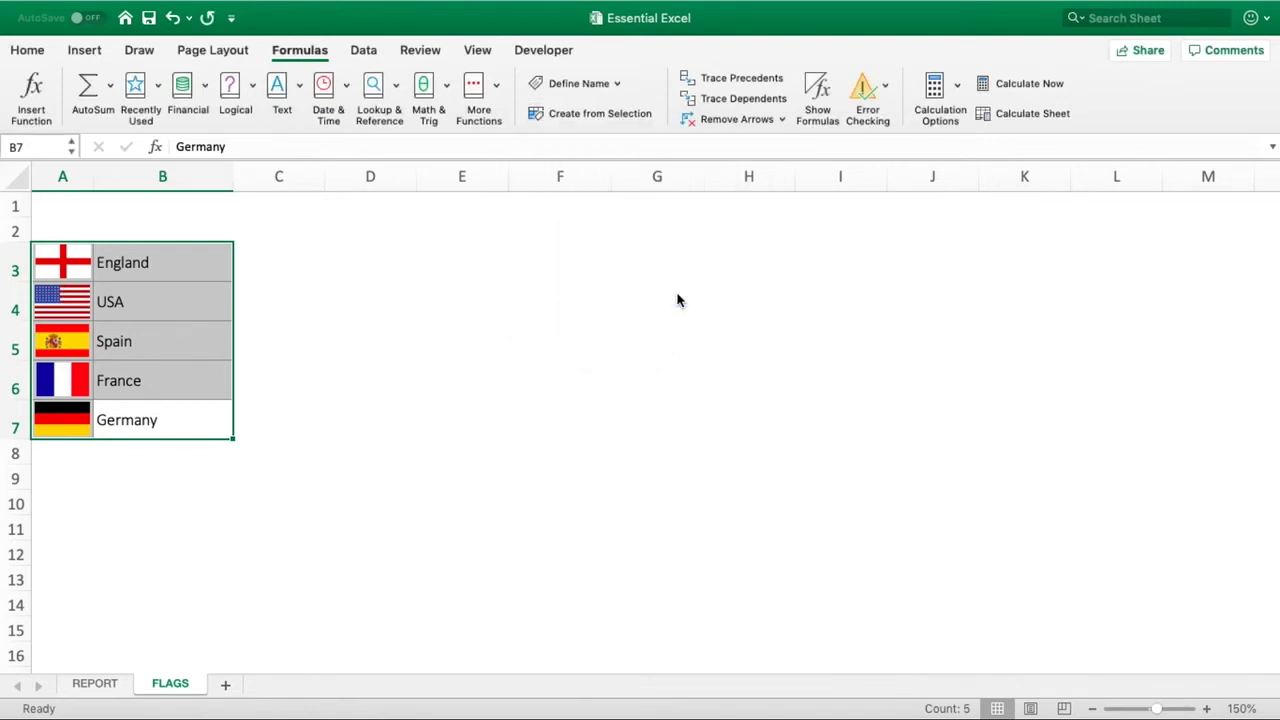
# - Review which FLAGS cells the defined names England, USA and Germany refer to
pyautogui.click(583, 89)
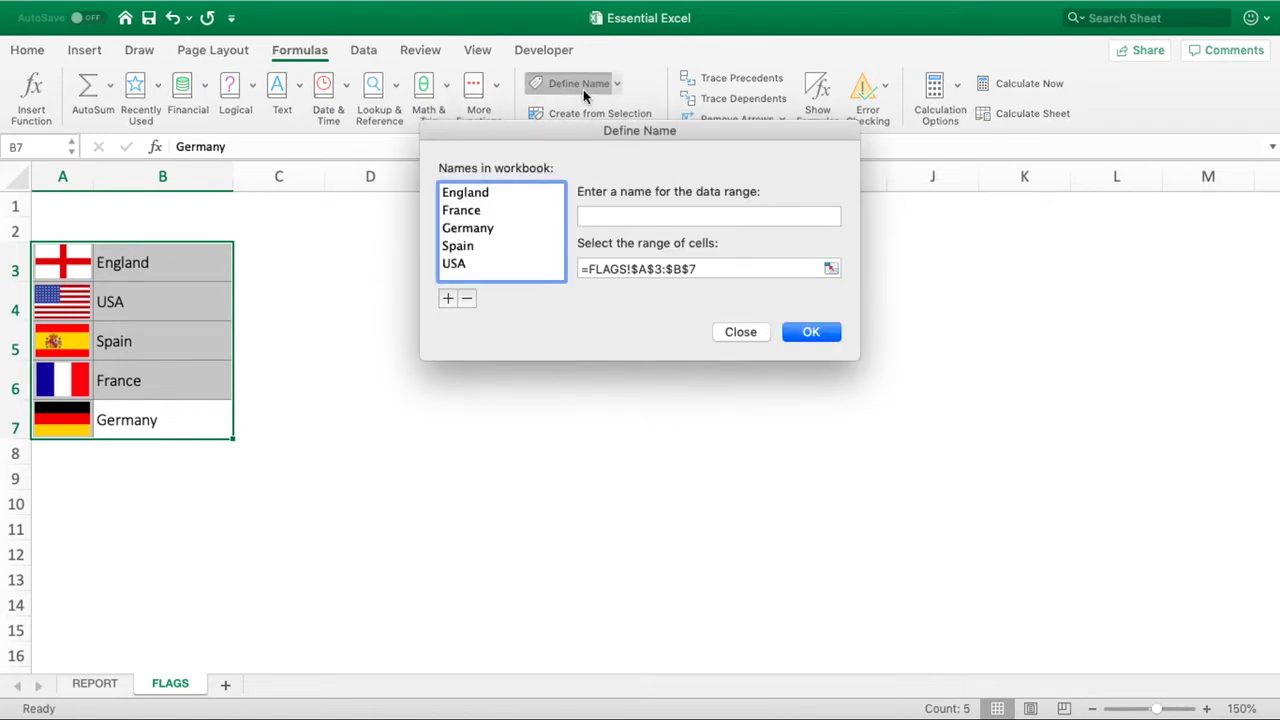
pyautogui.click(488, 199)
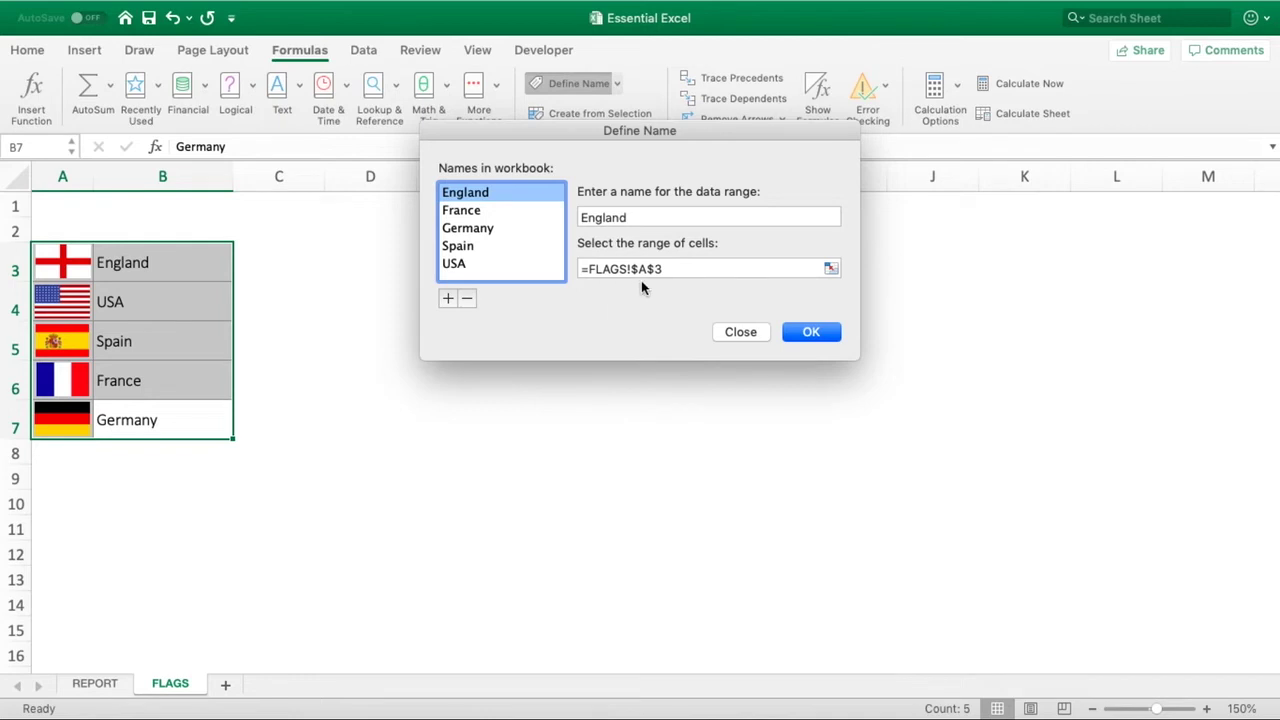
pyautogui.click(477, 266)
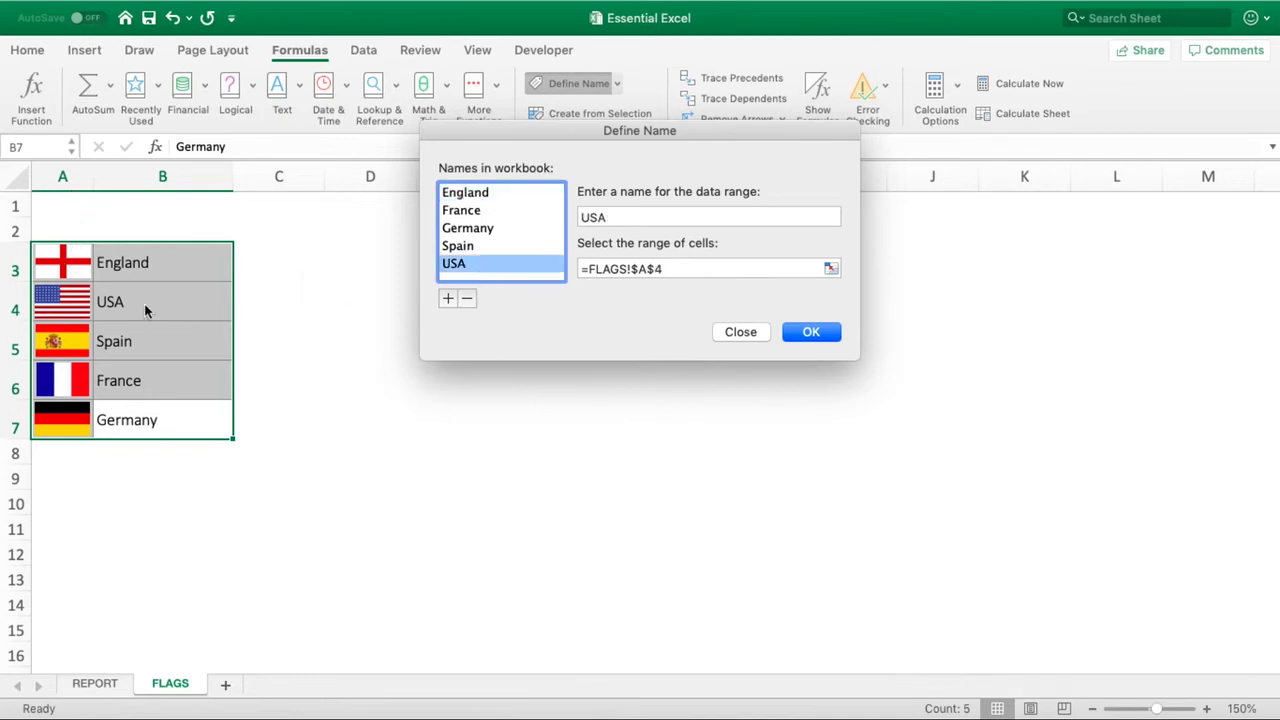
pyautogui.click(484, 231)
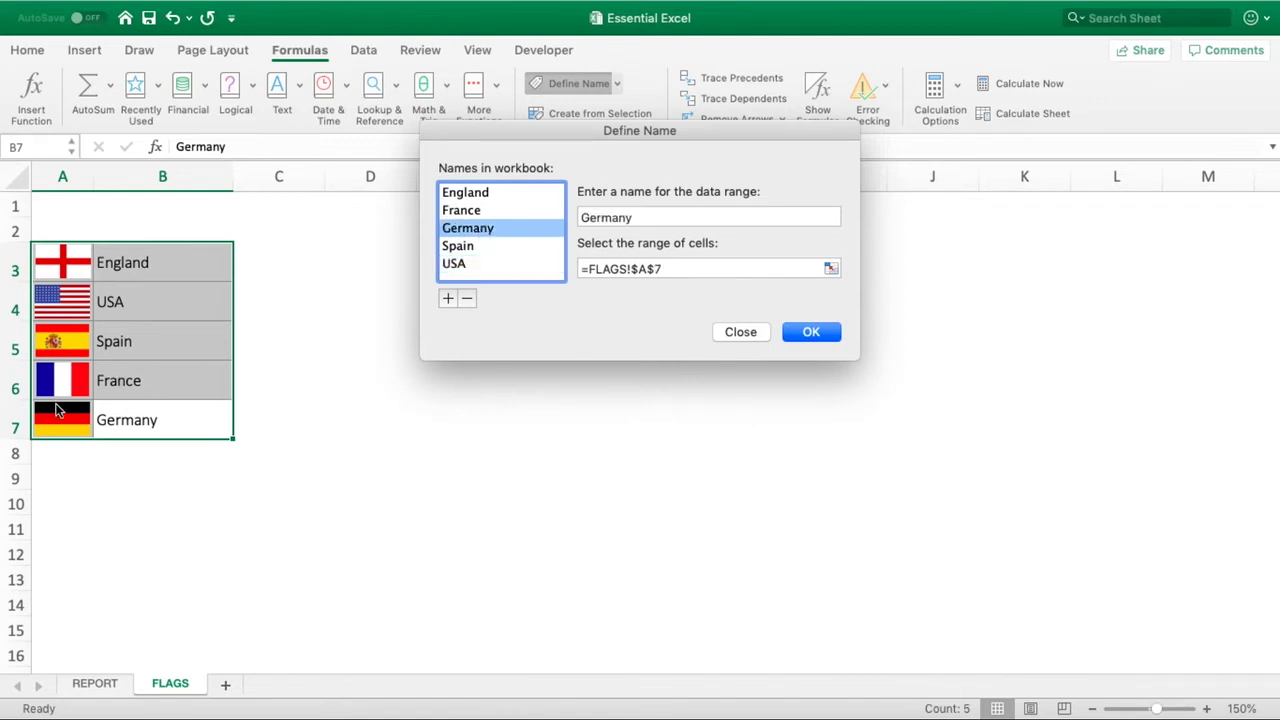
pyautogui.click(757, 337)
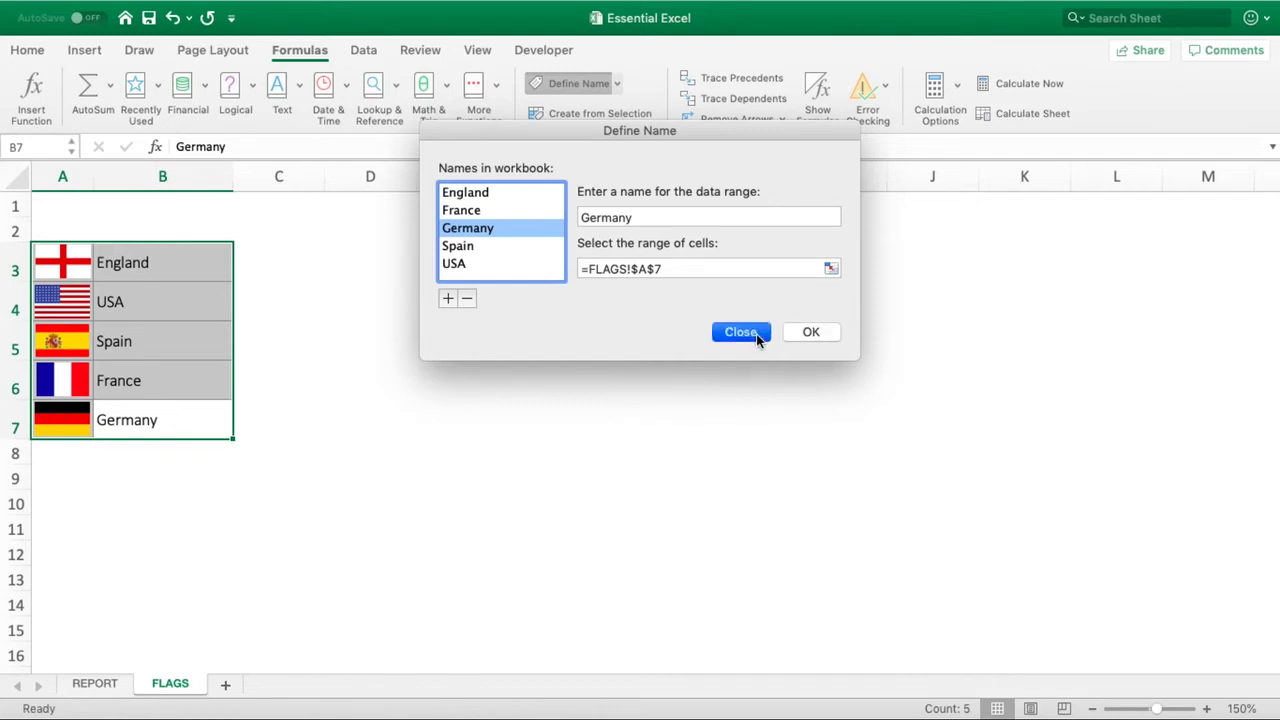
# - Link the flag picture in C3 on the REPORT sheet to the defined name with the formula =USA
pyautogui.click(95, 684)
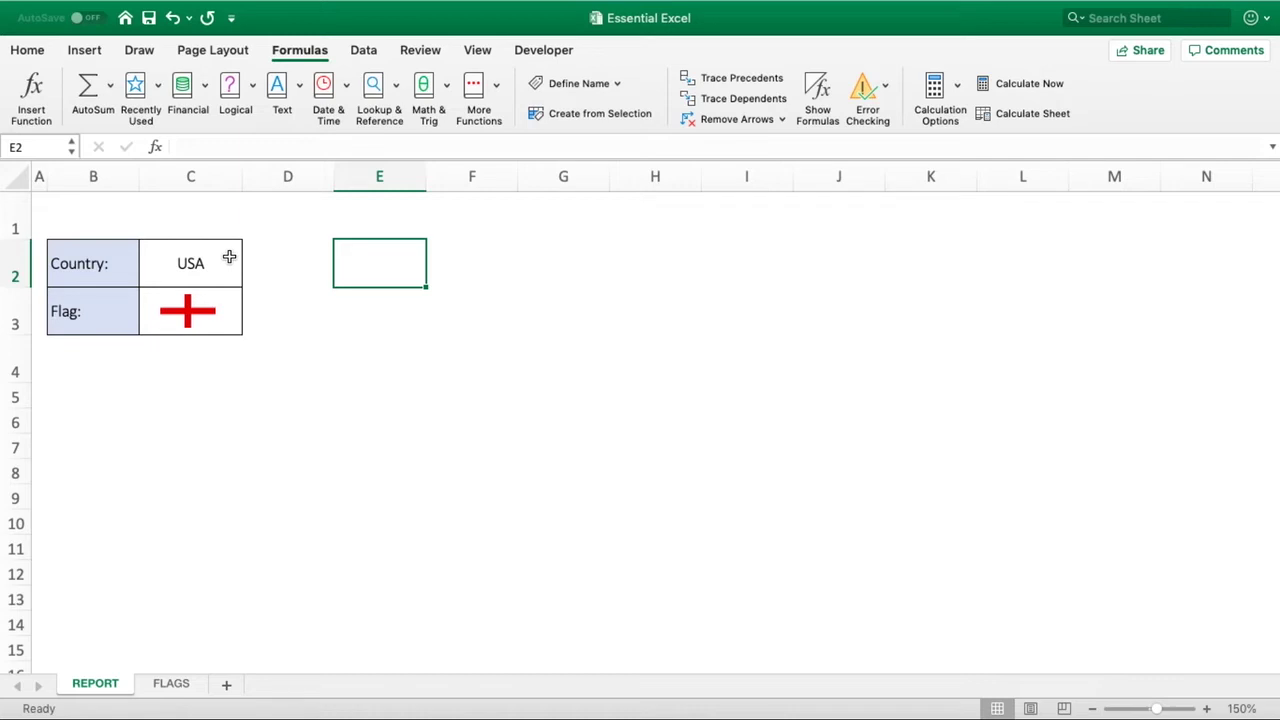
pyautogui.click(190, 311)
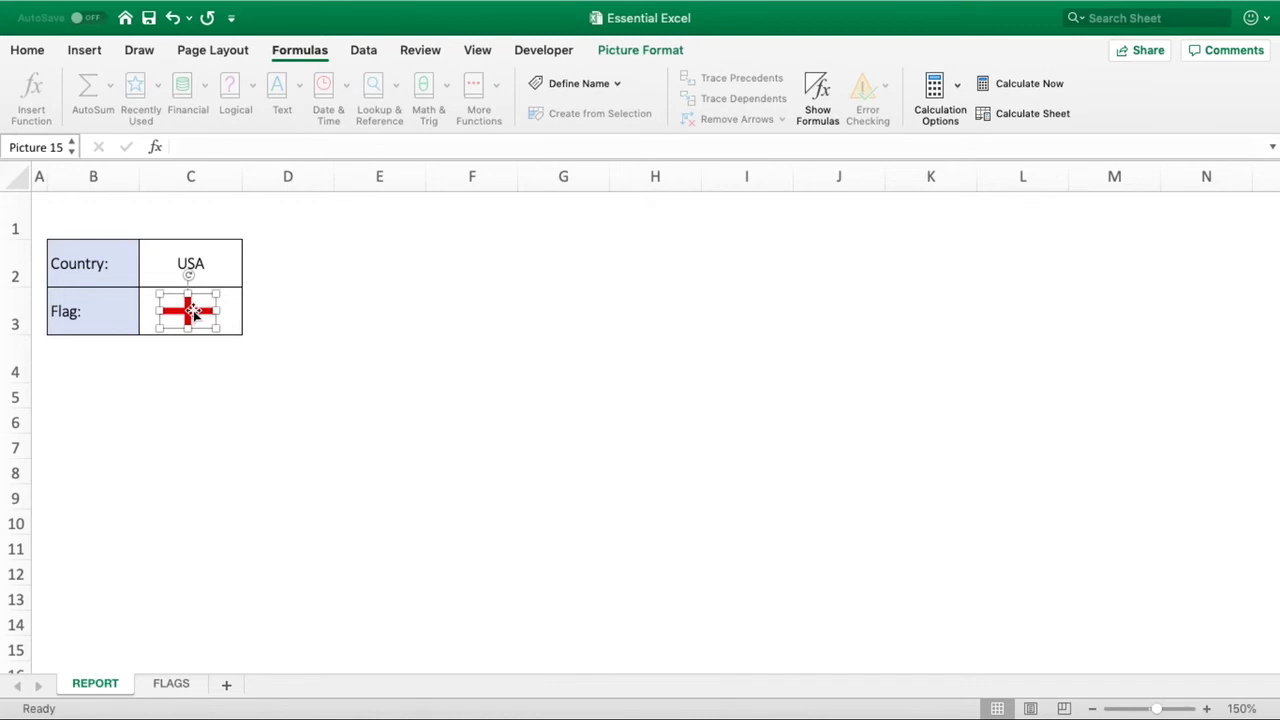
pyautogui.click(212, 146)
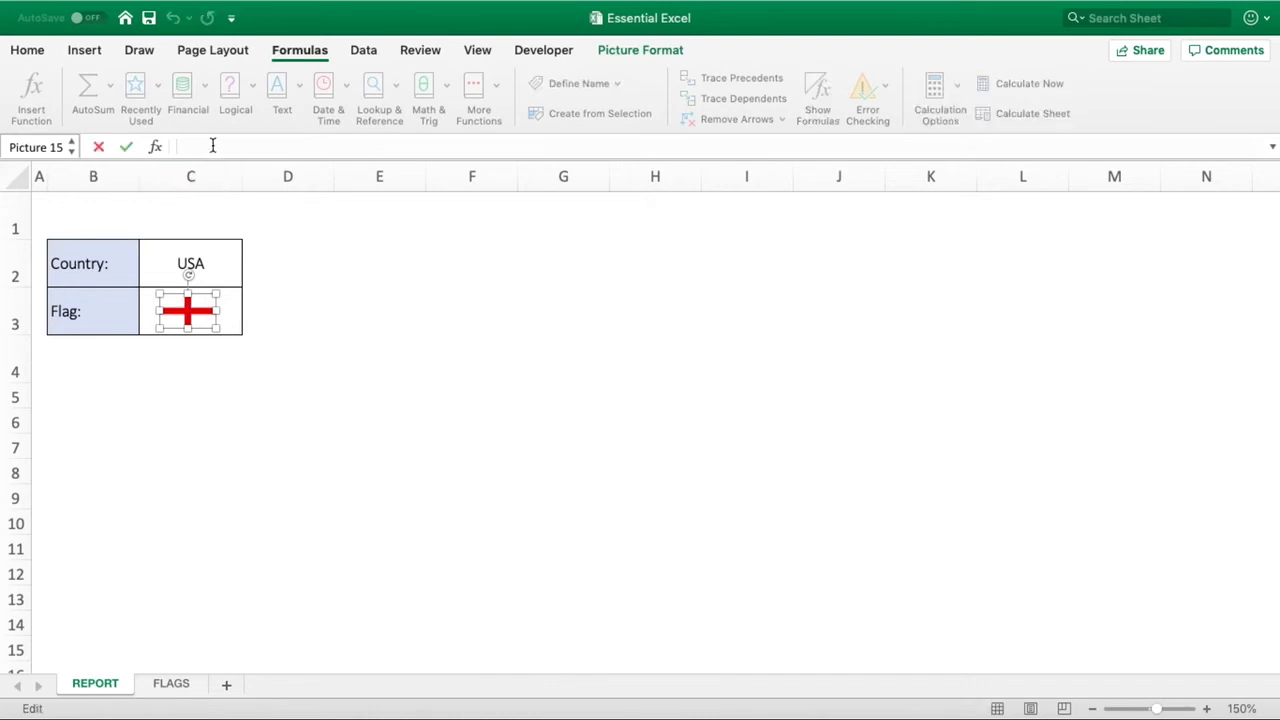
pyautogui.write('=USA')
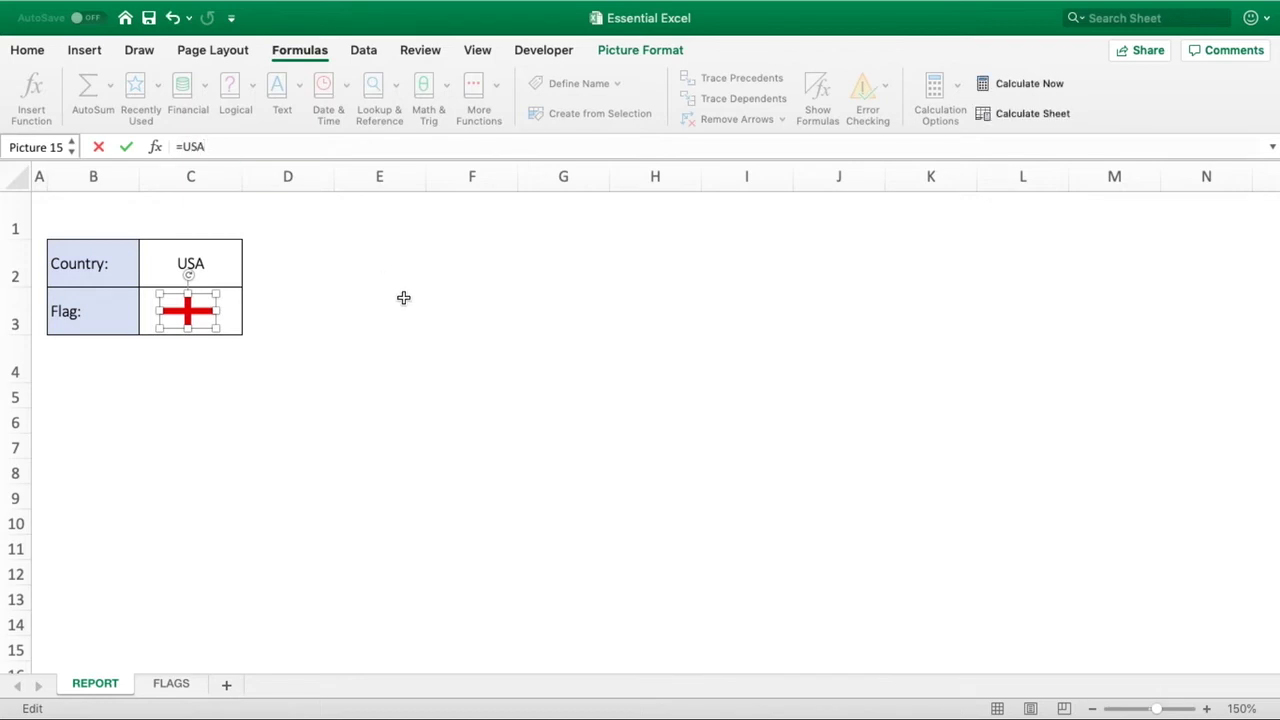
pyautogui.press('Return')
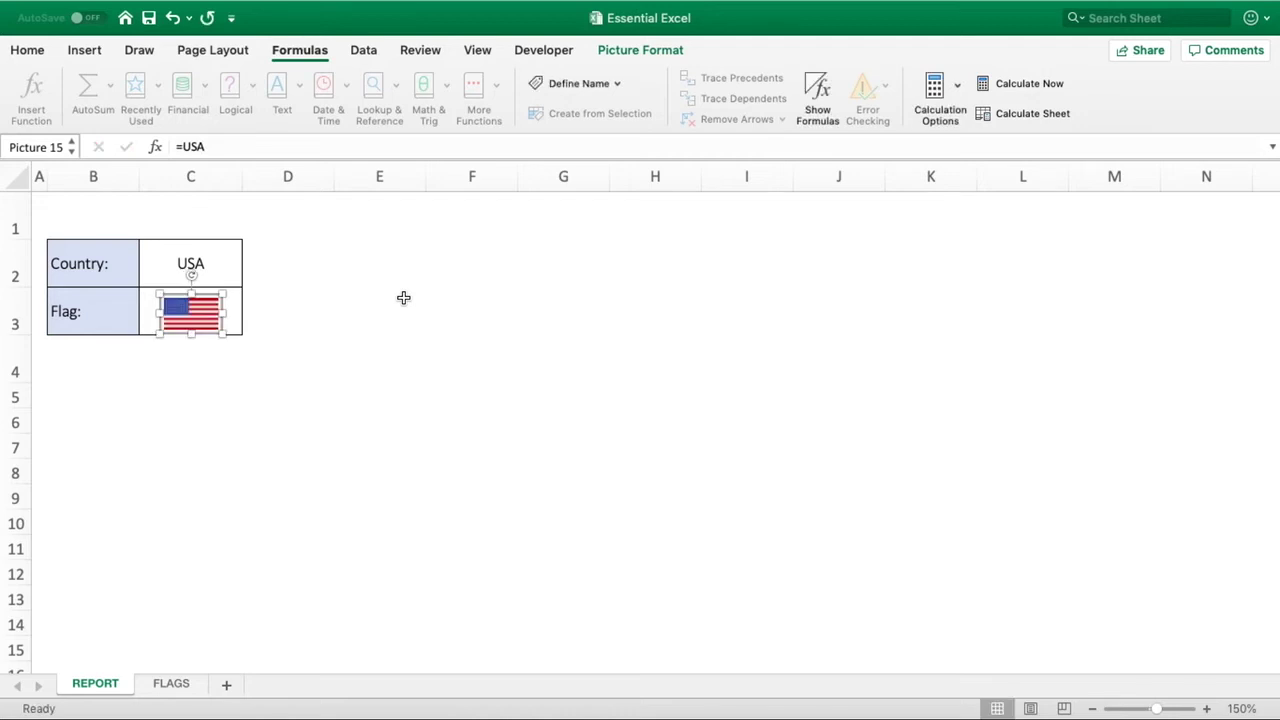
pyautogui.click(323, 355)
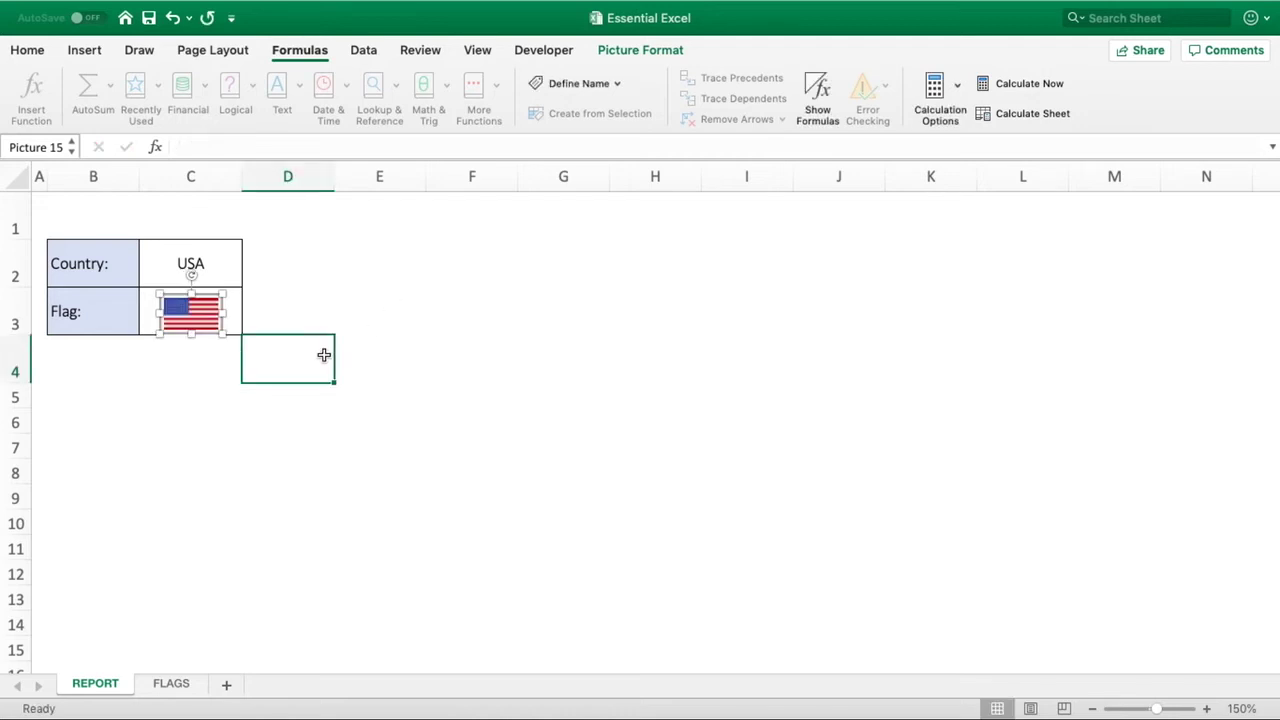
# - Change the flag picture's formula to =Germany
pyautogui.click(205, 312)
pyautogui.click(221, 147)
pyautogui.press('BackSpace')
pyautogui.press('BackSpace')
pyautogui.press('BackSpace')
pyautogui.write('Germany')
pyautogui.press('Return')
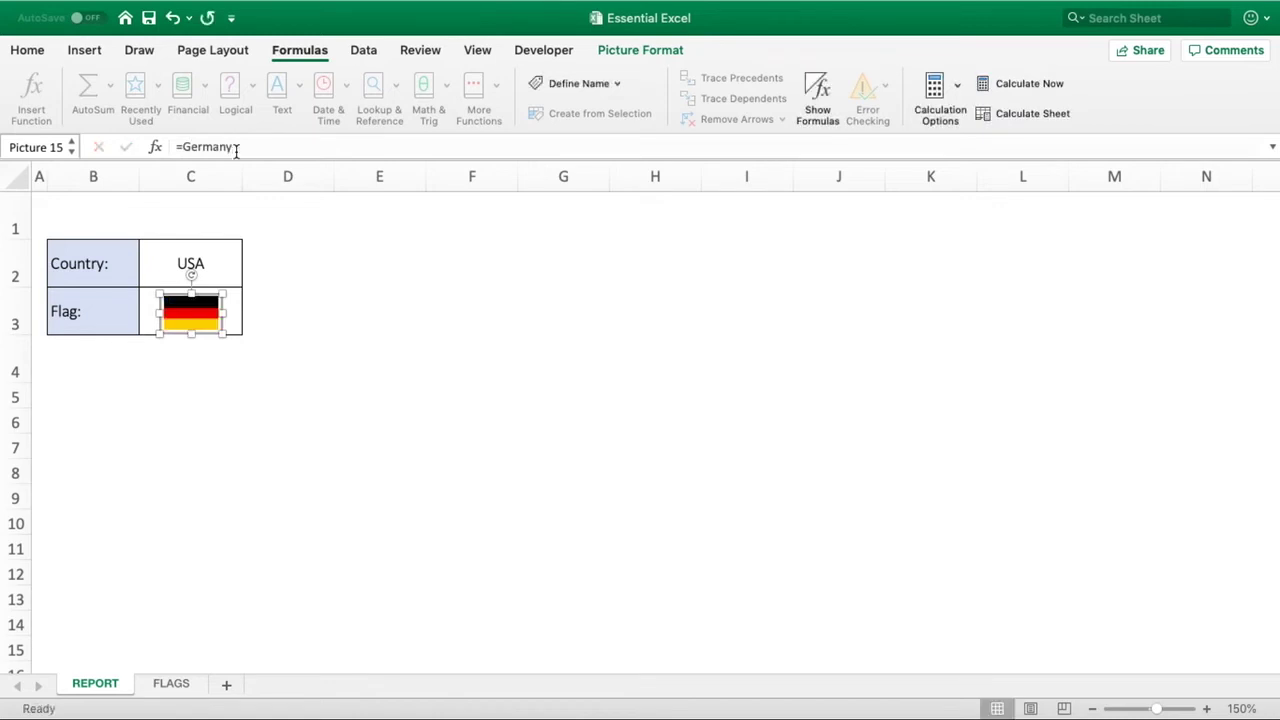
pyautogui.click(320, 288)
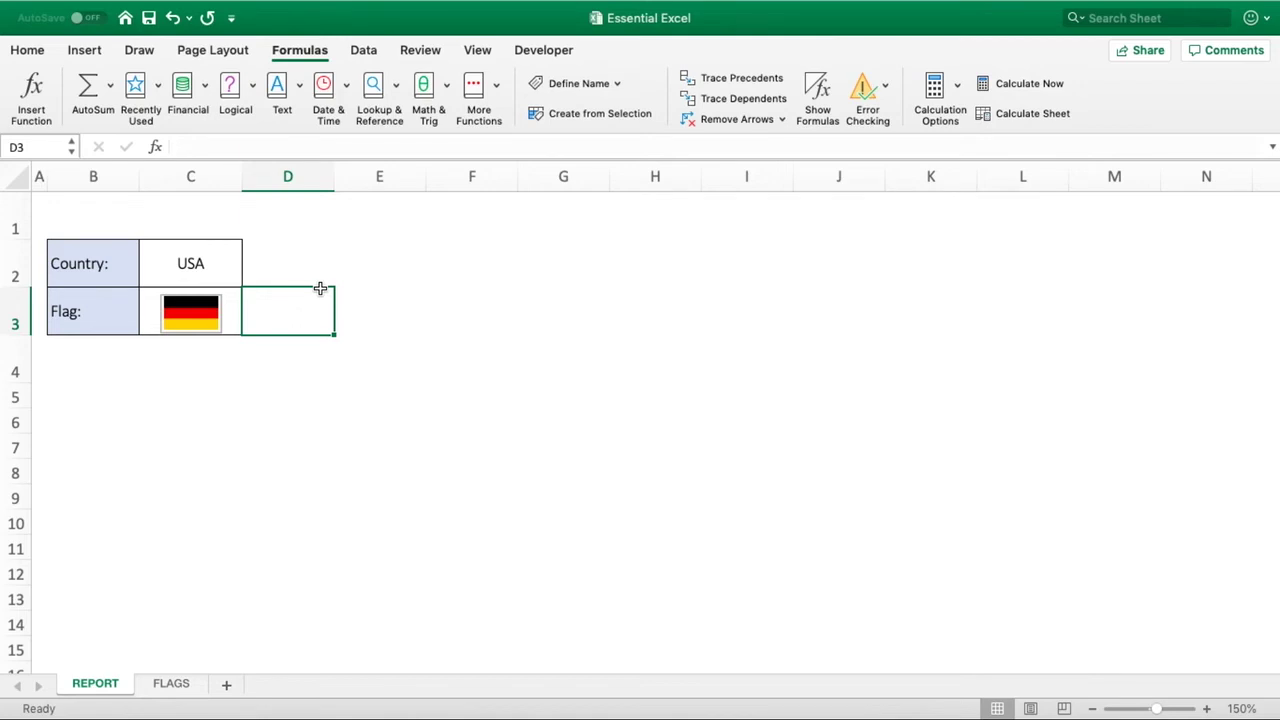
# - Start defining a new workbook name called Flag, based on country cell C2 of the REPORT sheet
pyautogui.click(196, 264)
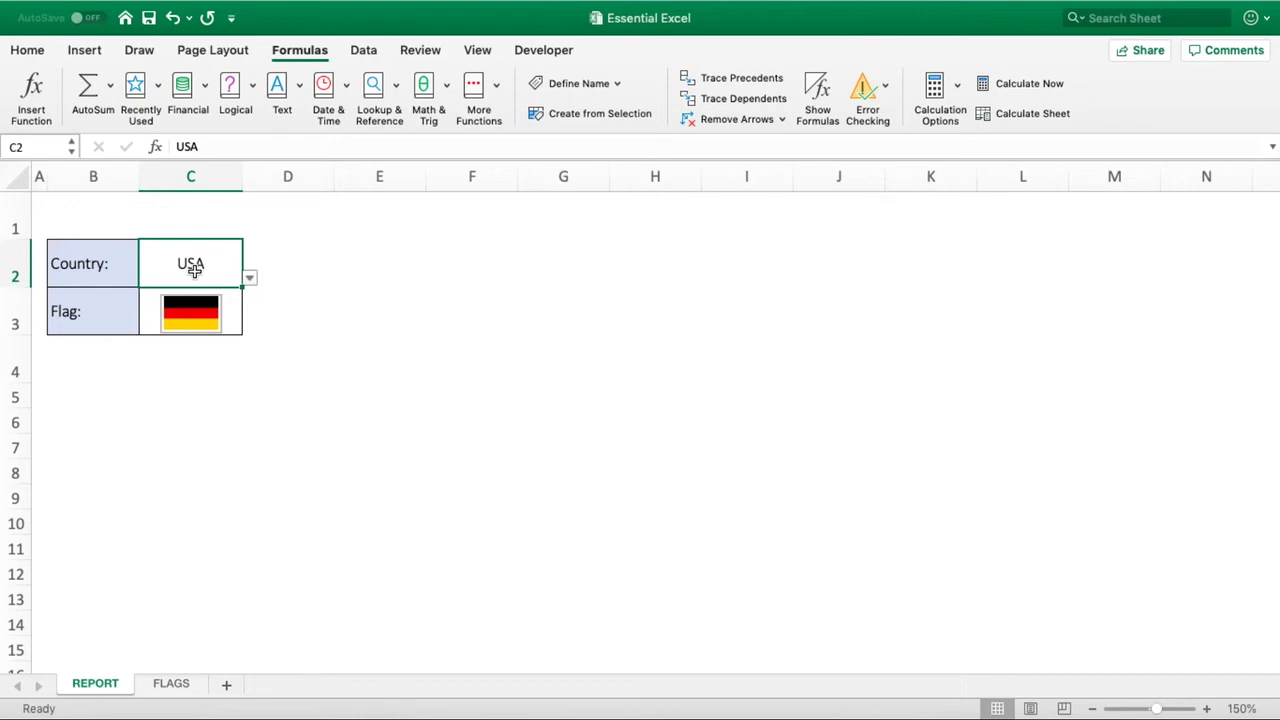
pyautogui.click(181, 687)
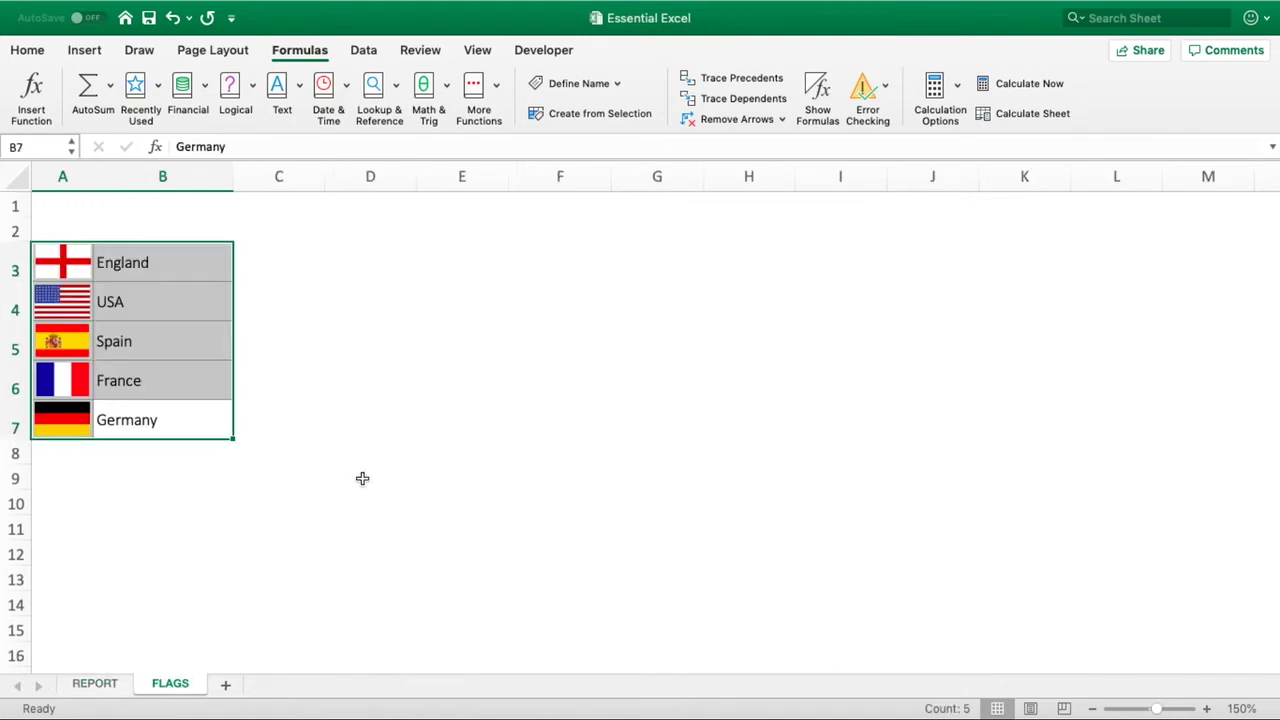
pyautogui.click(91, 685)
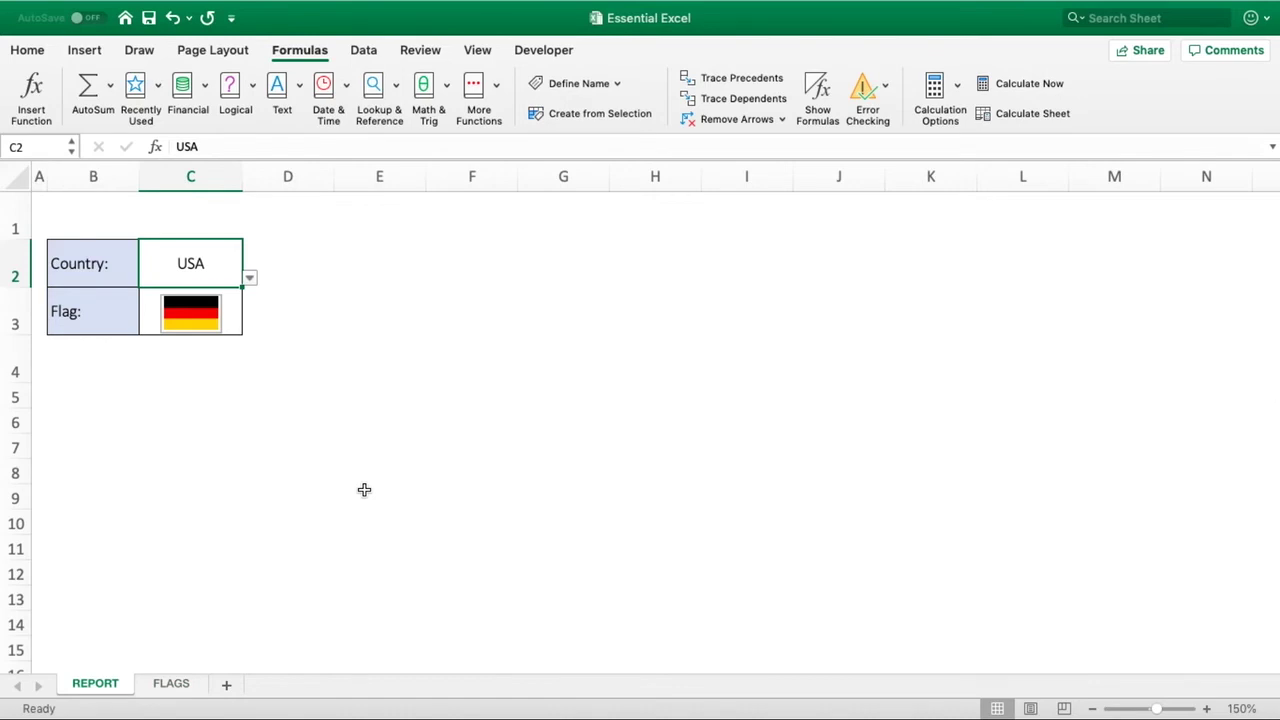
pyautogui.click(580, 84)
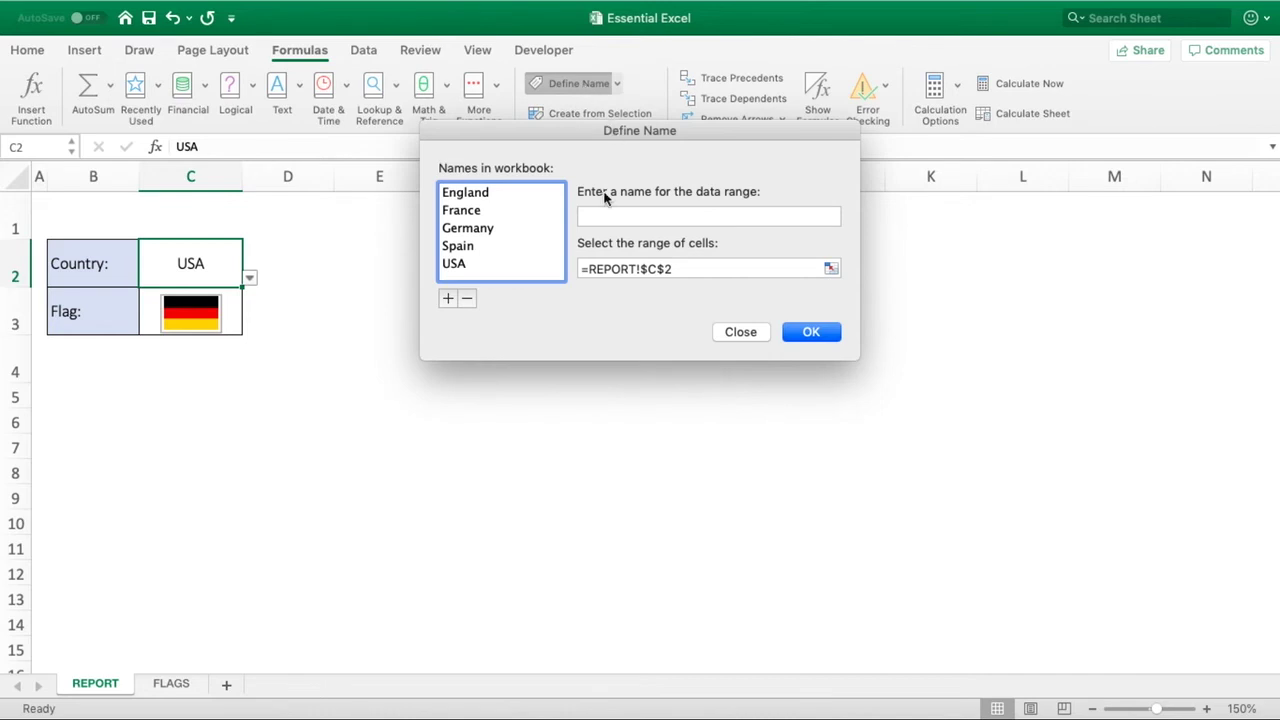
pyautogui.click(638, 215)
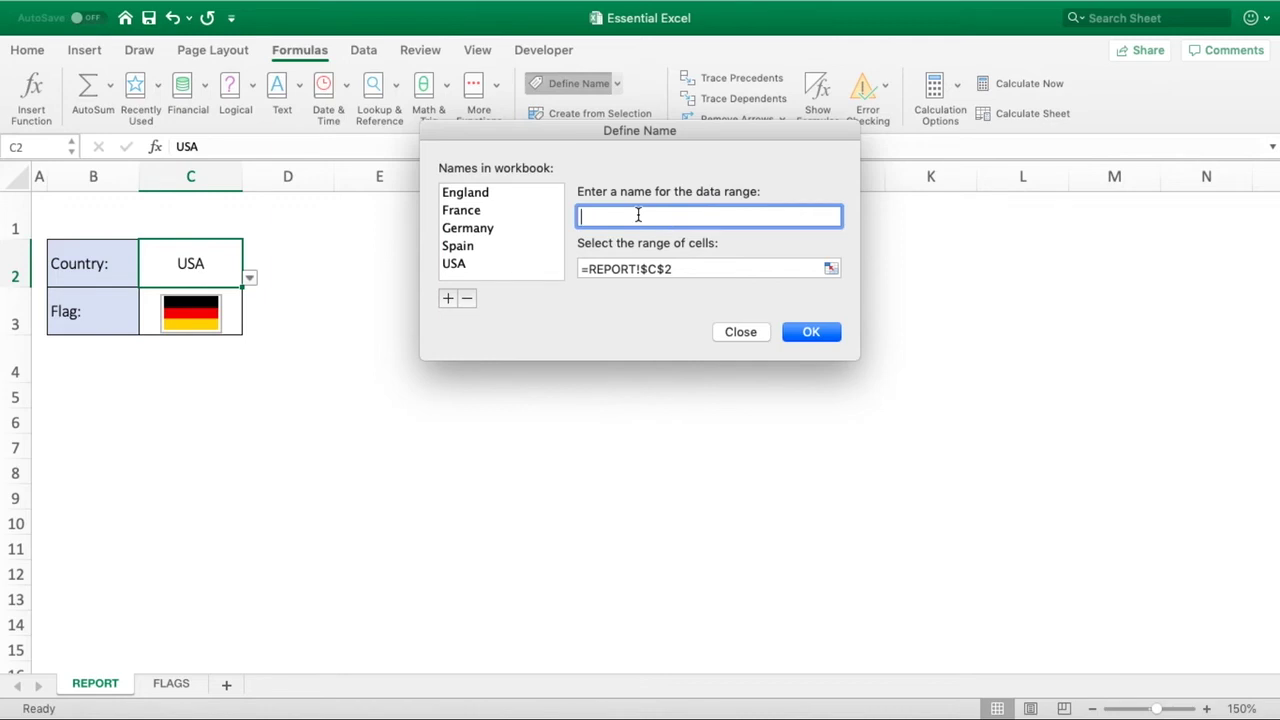
pyautogui.write('Flag')
# - Make the name Flag refer to =indirect(REPORT!$C$2) and save the definition
pyautogui.click(739, 266)
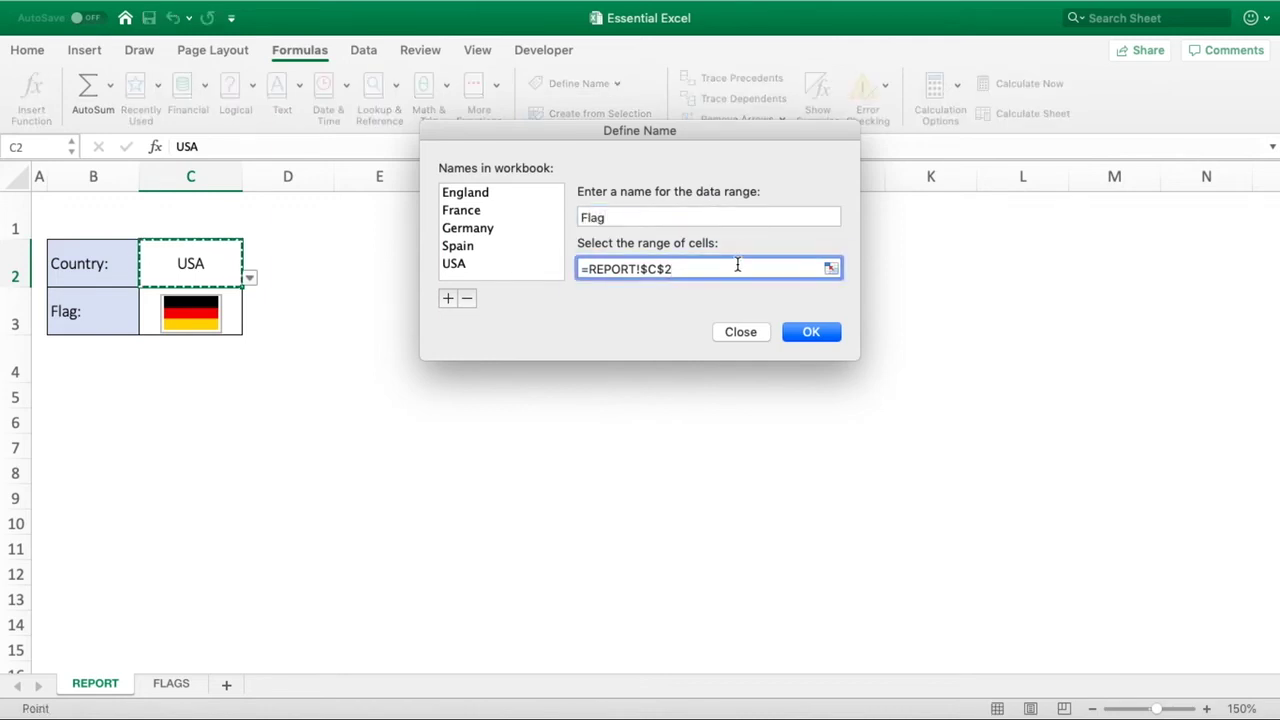
pyautogui.press('BackSpace')
pyautogui.press('BackSpace')
pyautogui.press('BackSpace')
pyautogui.press('BackSpace')
pyautogui.press('BackSpace')
pyautogui.press('BackSpace')
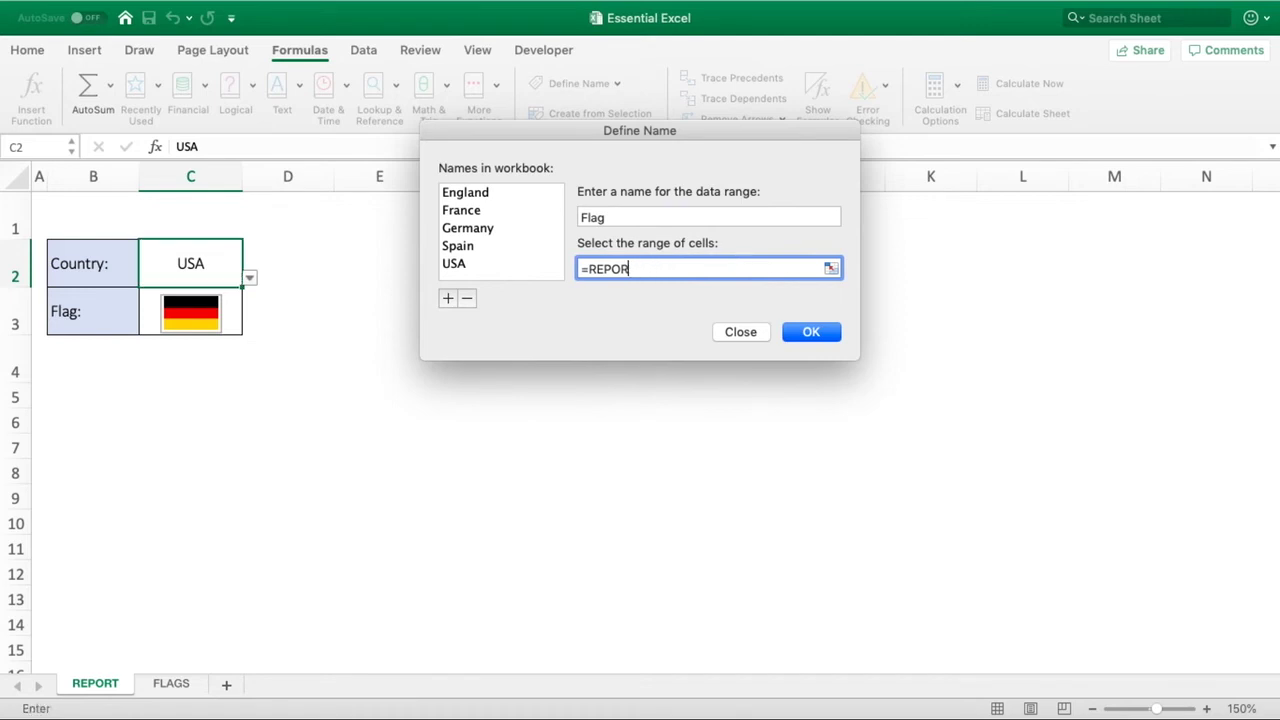
pyautogui.press('BackSpace')
pyautogui.press('BackSpace')
pyautogui.press('BackSpace')
pyautogui.press('BackSpace')
pyautogui.write('indirect(')
pyautogui.click(197, 264)
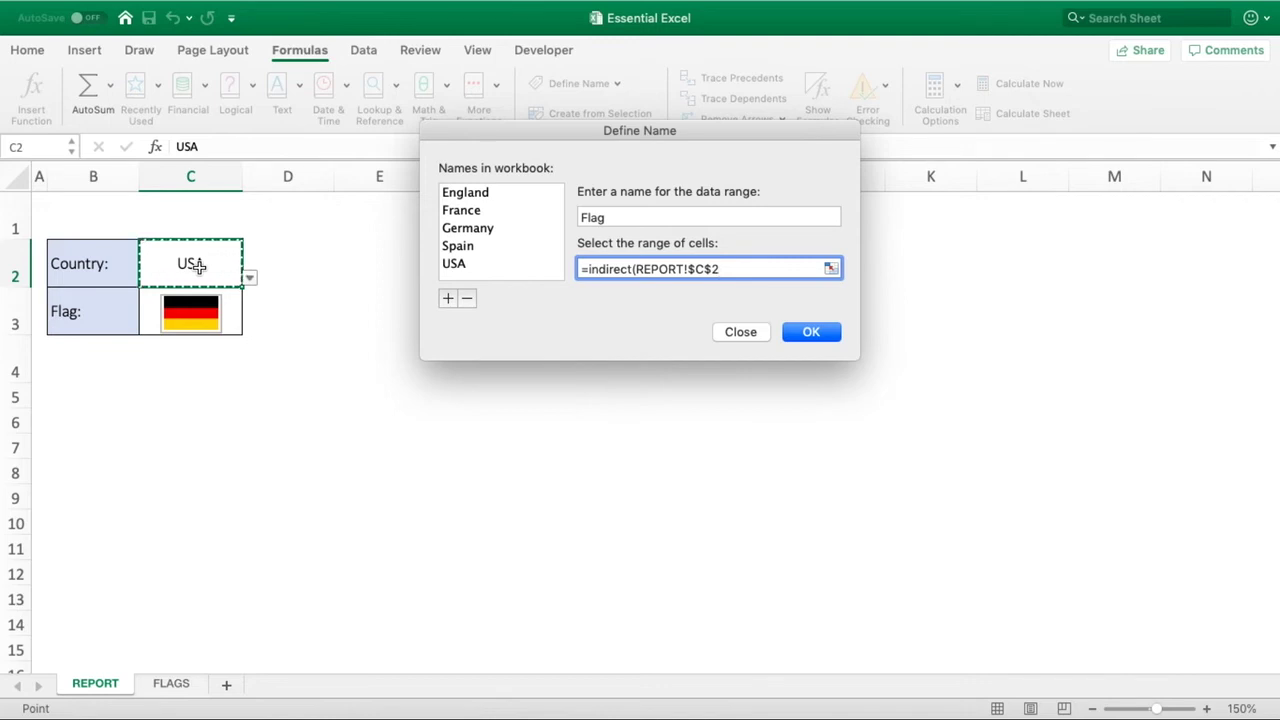
pyautogui.write(')')
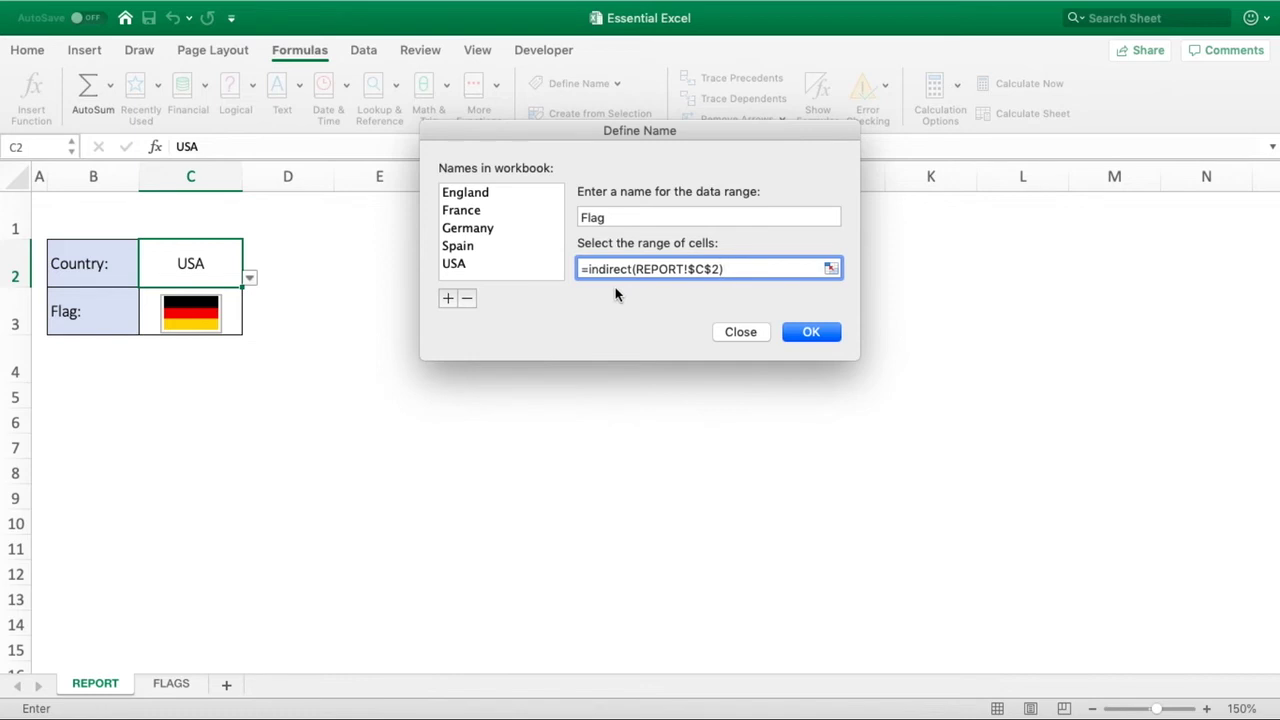
pyautogui.click(810, 332)
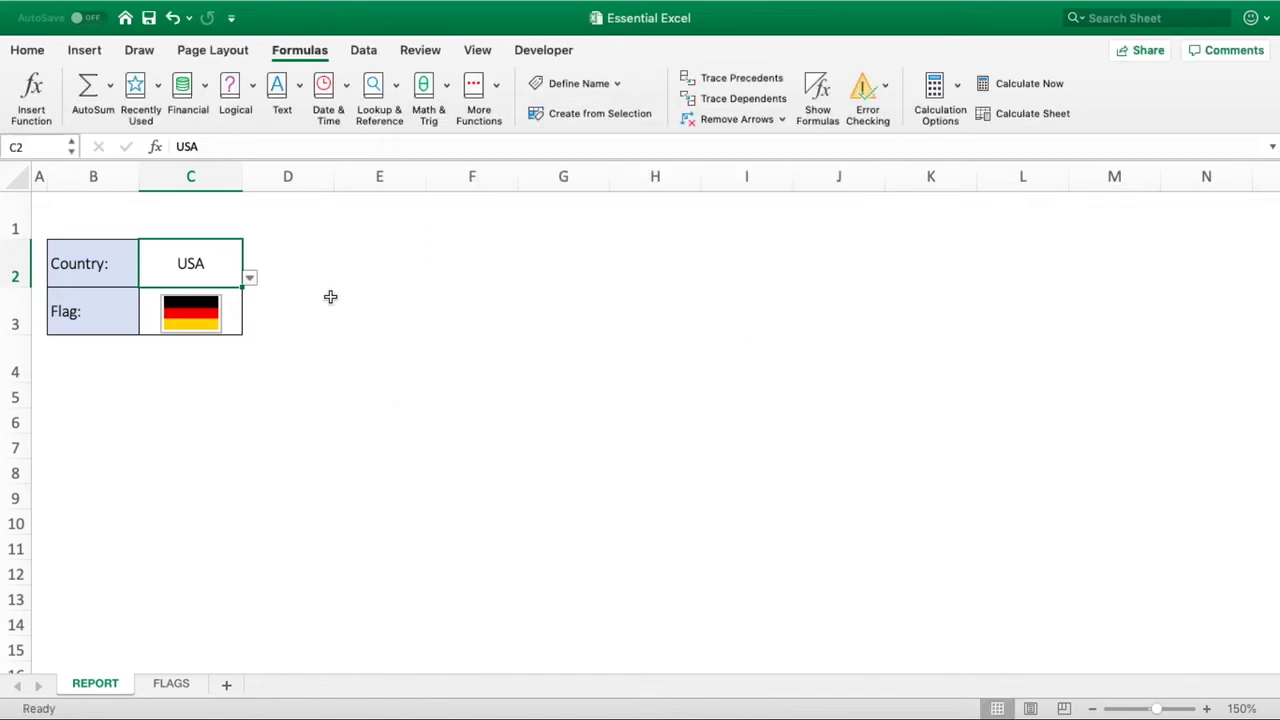
# - Change the flag picture's formula to =Flag so that it follows the country chosen in C2
pyautogui.click(196, 308)
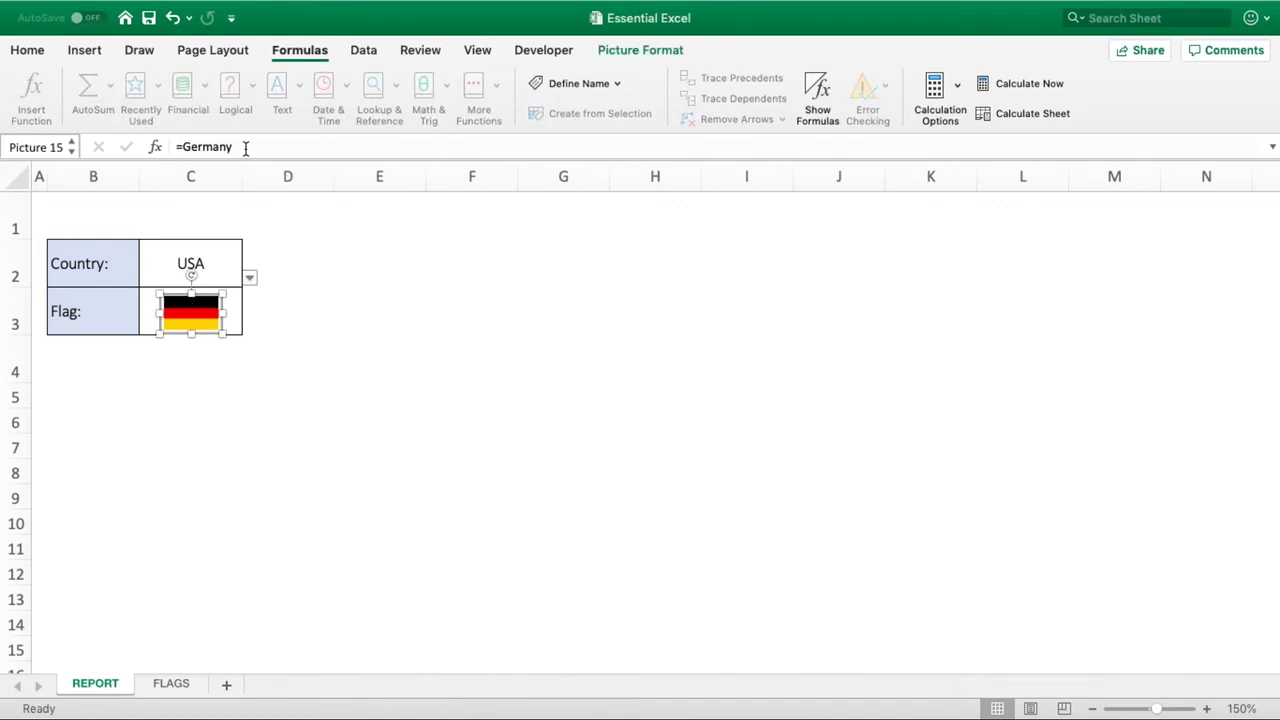
pyautogui.moveTo(233, 147); pyautogui.dragTo(183, 148)
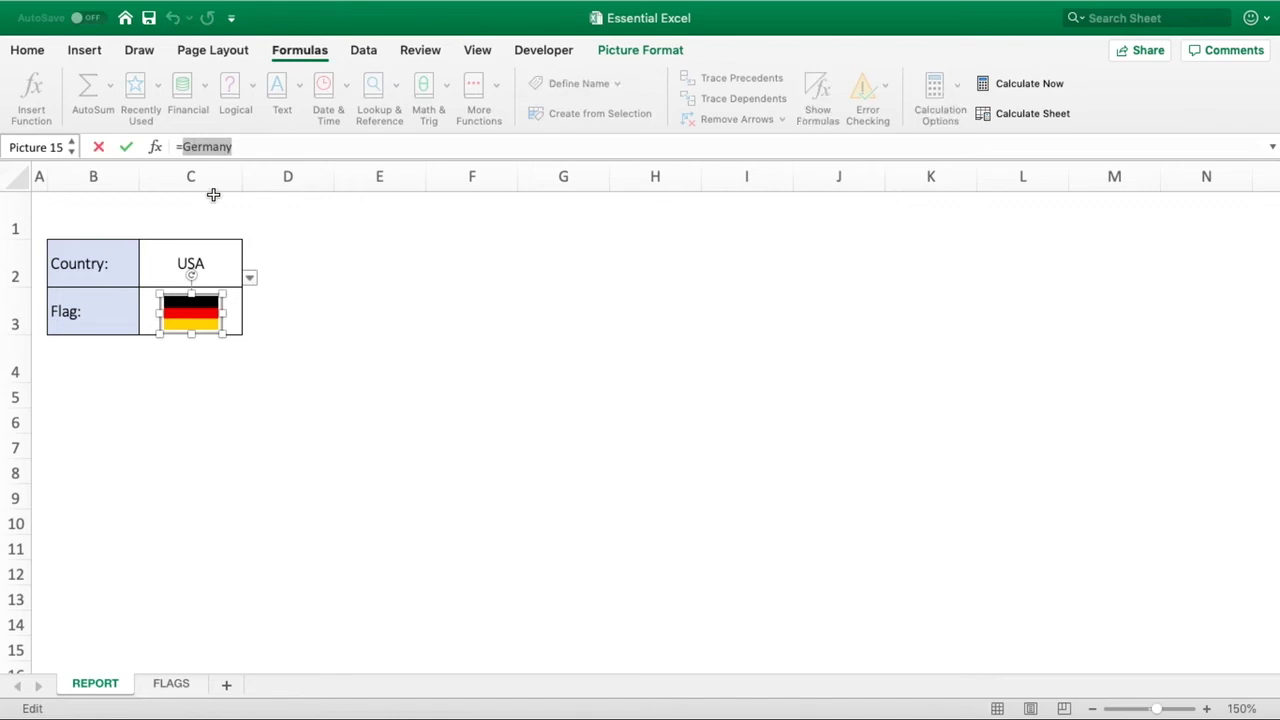
pyautogui.write('Flag')
pyautogui.press('Return')
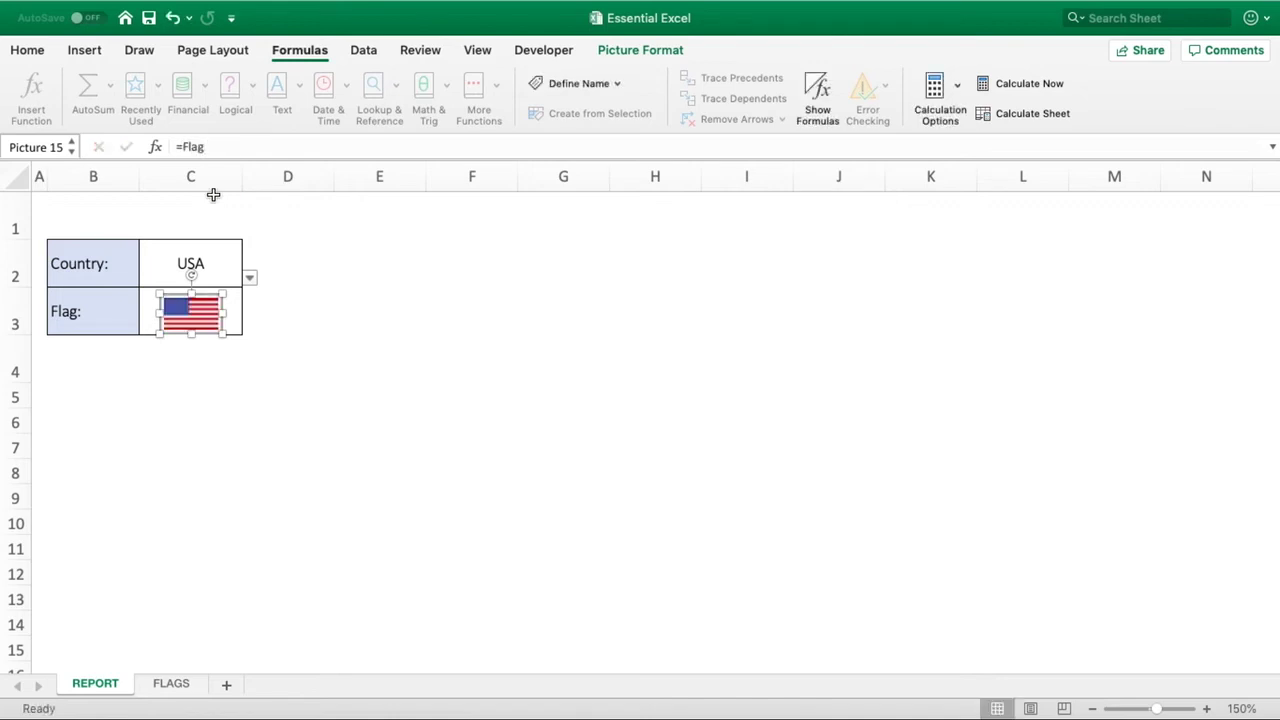
pyautogui.click(314, 337)
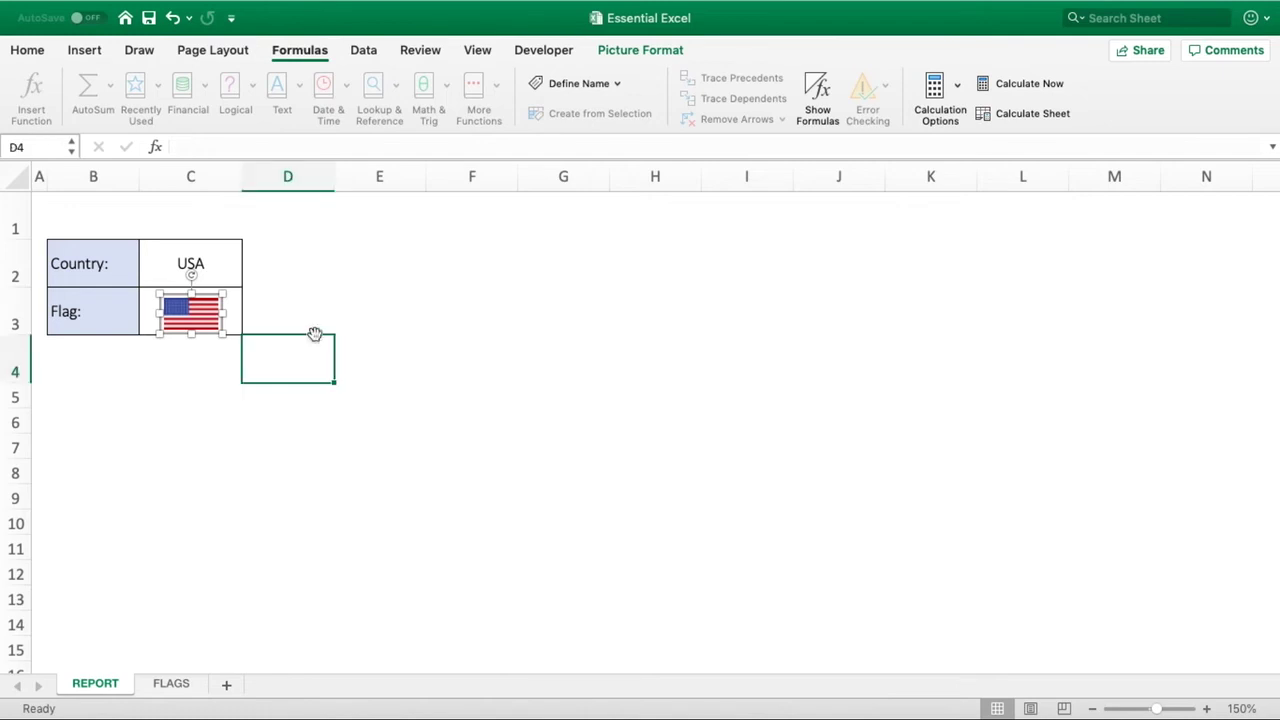
# - Test the linked flag picture by choosing England, USA and finally France in C2
pyautogui.click(235, 257)
pyautogui.click(250, 277)
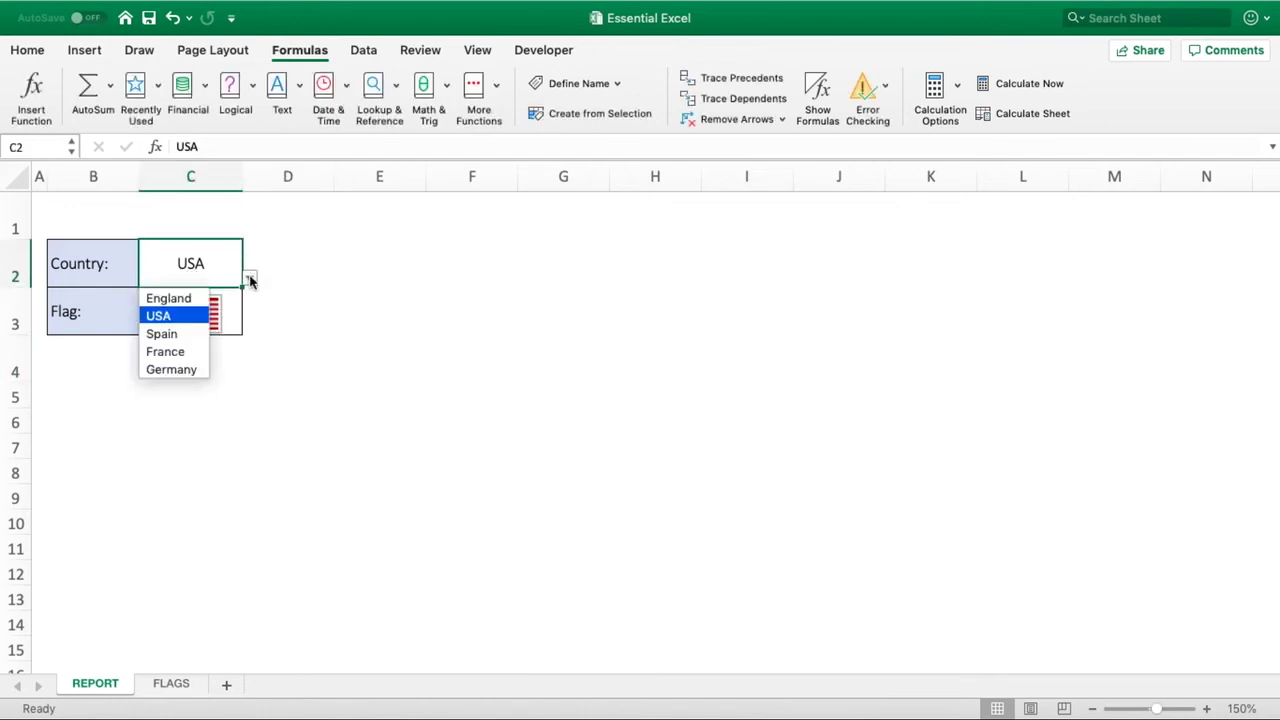
pyautogui.click(195, 297)
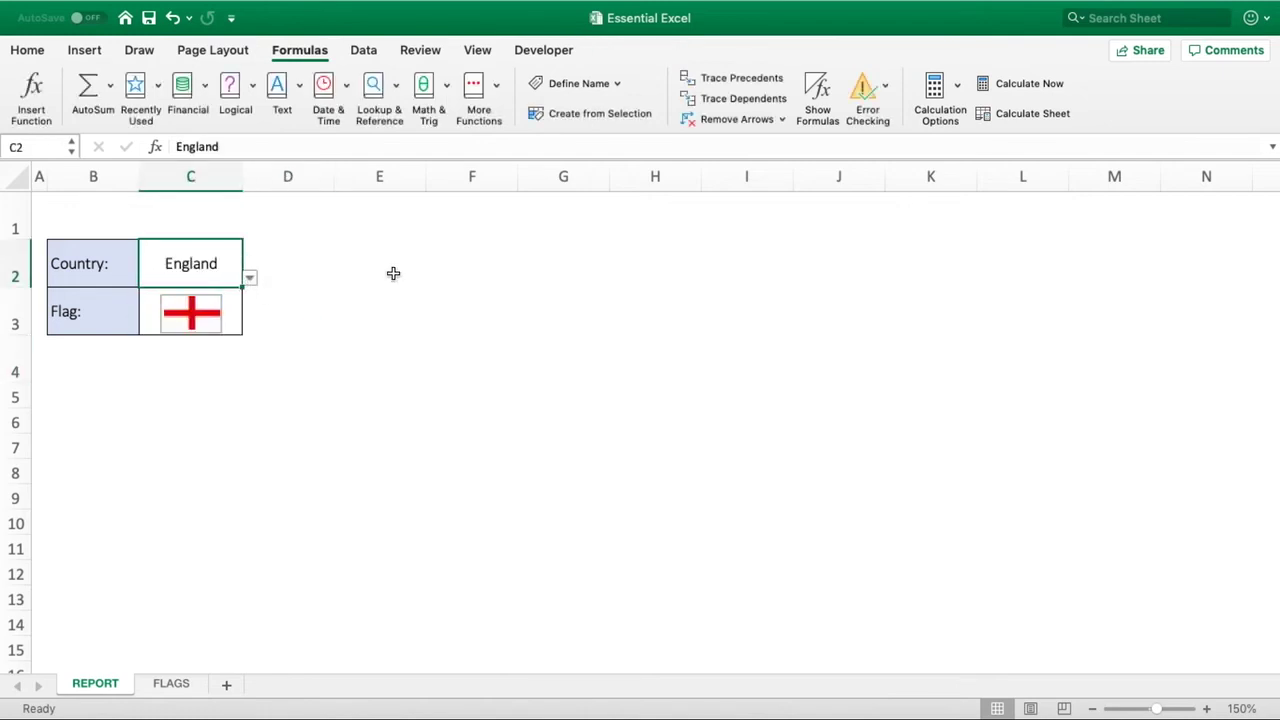
pyautogui.click(250, 277)
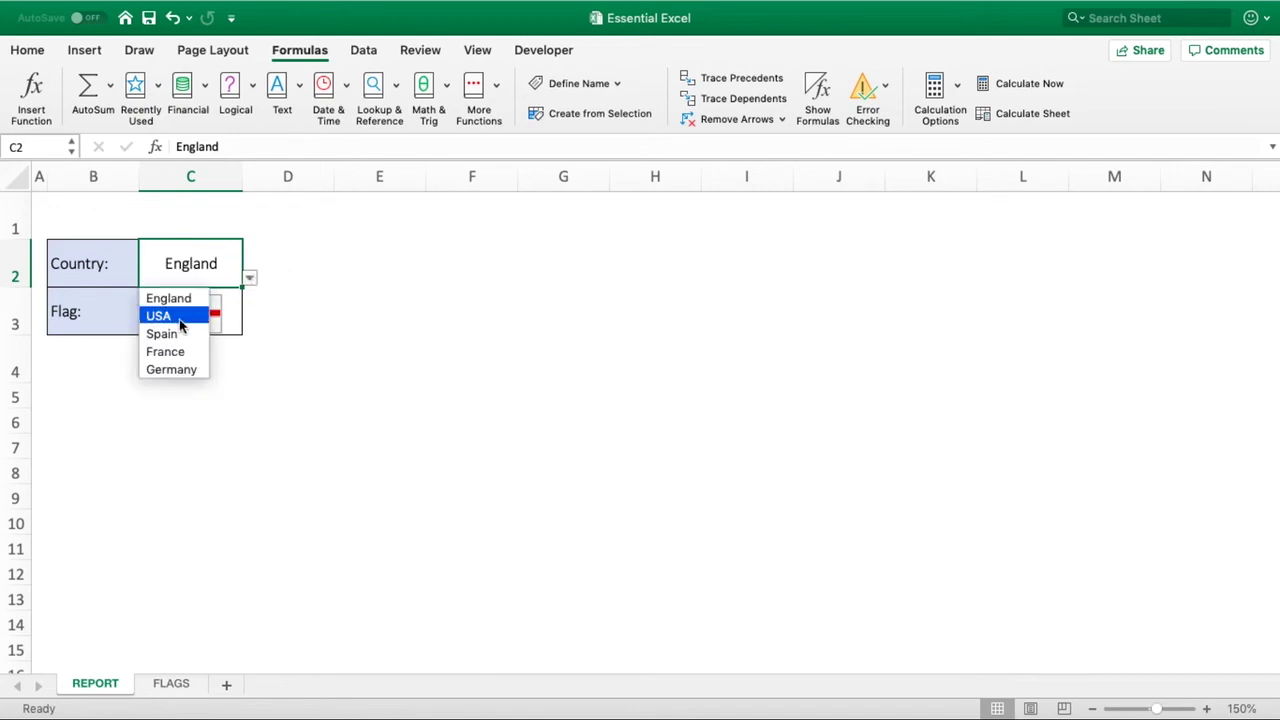
pyautogui.click(180, 318)
pyautogui.click(250, 277)
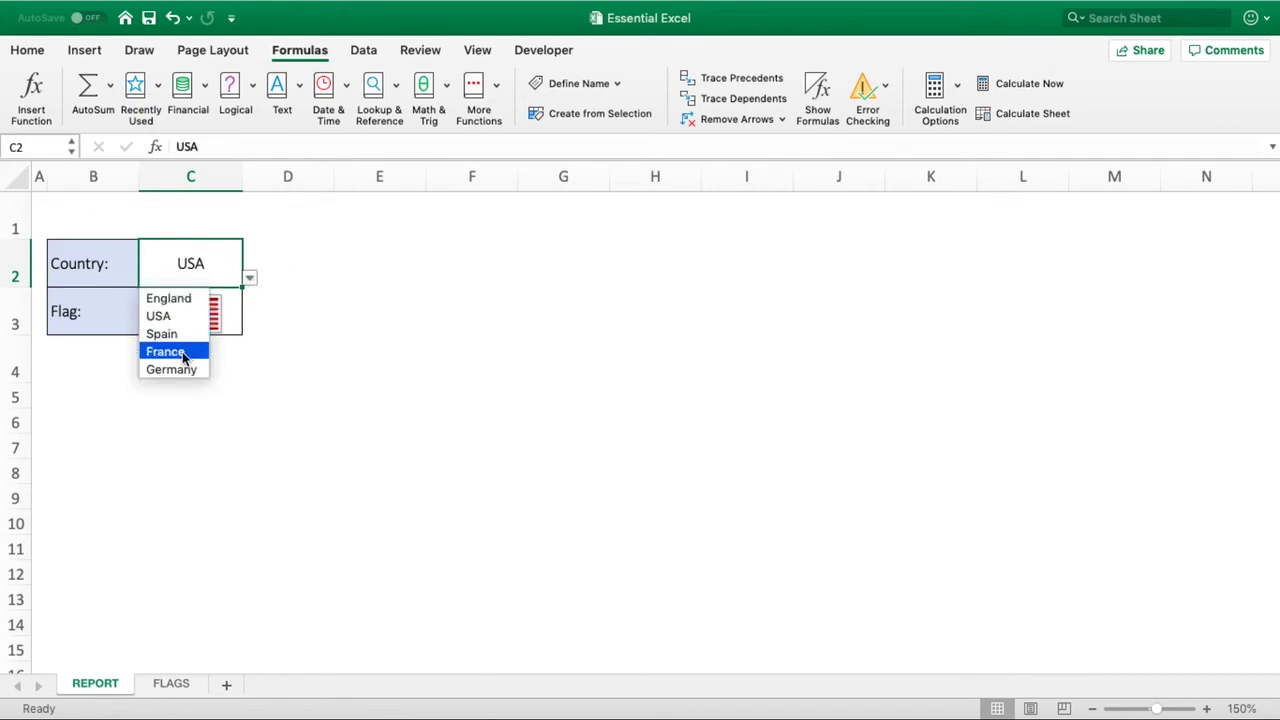
pyautogui.click(183, 352)
# - Enlarge the flag picture slightly and adjust its position within cell C3
pyautogui.click(289, 323)
pyautogui.click(205, 317)
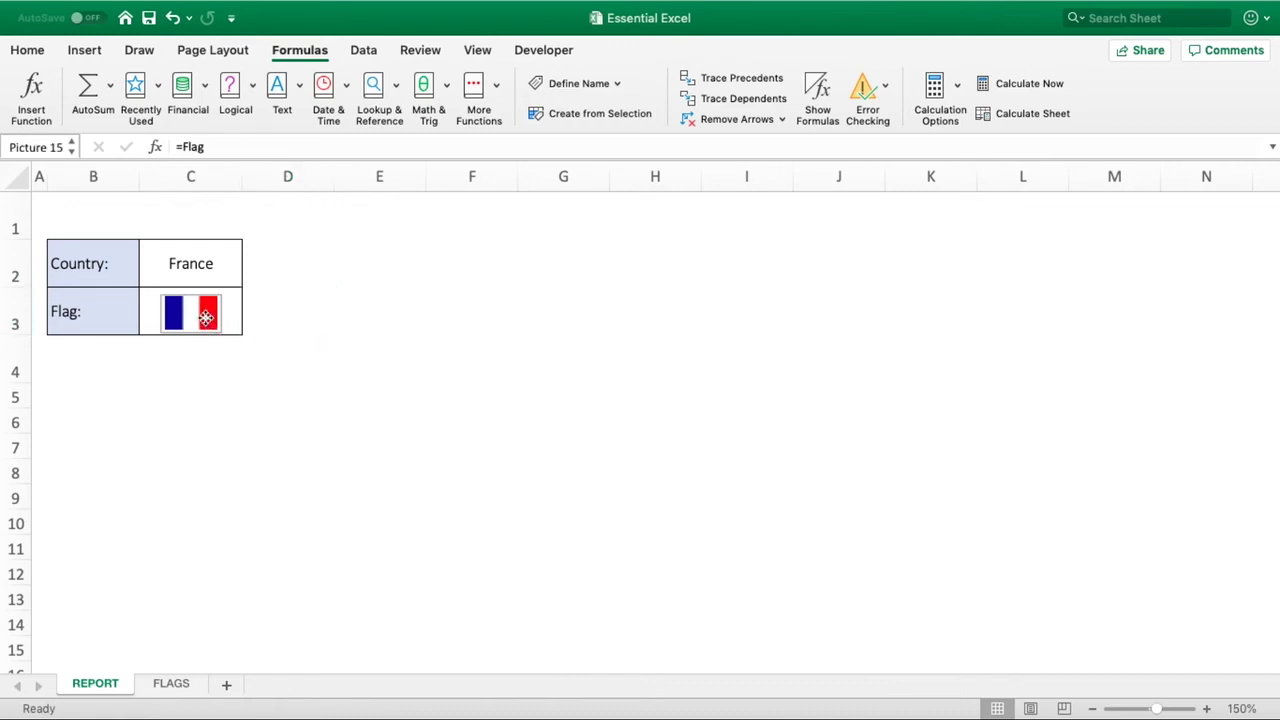
pyautogui.moveTo(205, 317)
pyautogui.mouseDown()
pyautogui.moveTo(228, 333)
pyautogui.moveTo(204, 315)
pyautogui.mouseUp()
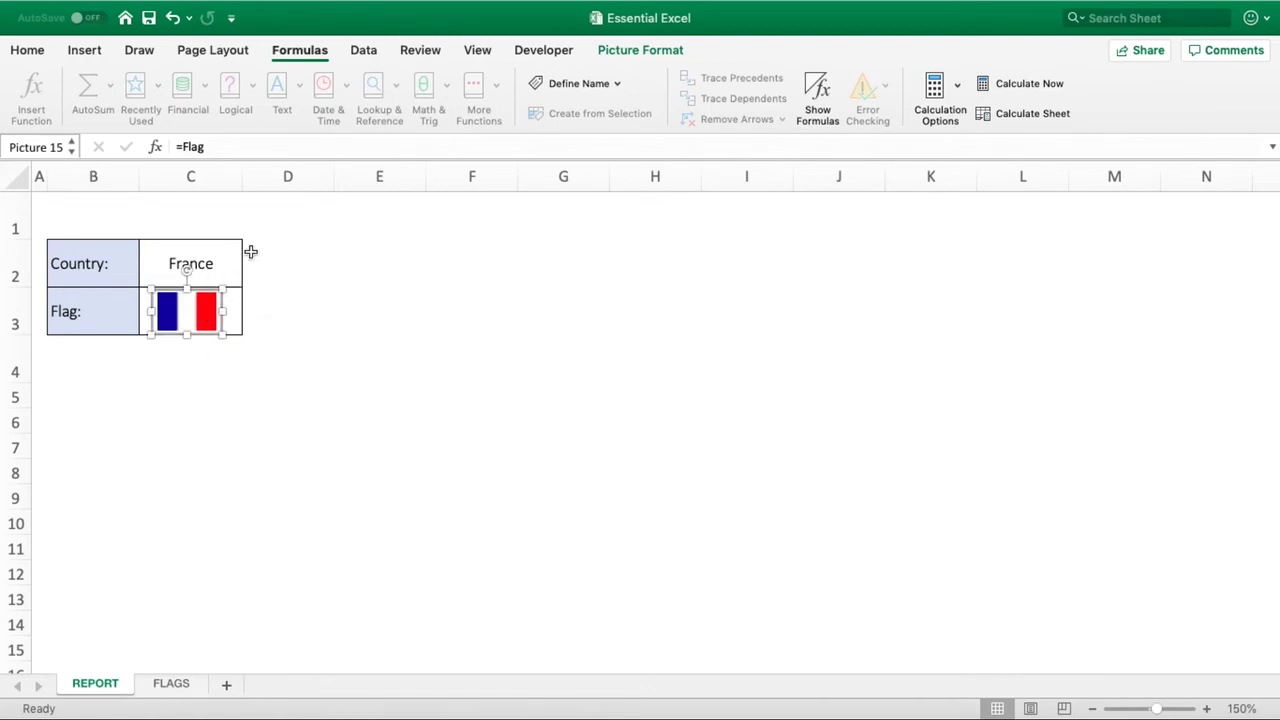
# - Change the country in C2 to Spain and select the flag picture to check its link
pyautogui.click(234, 249)
pyautogui.click(249, 277)
pyautogui.click(198, 333)
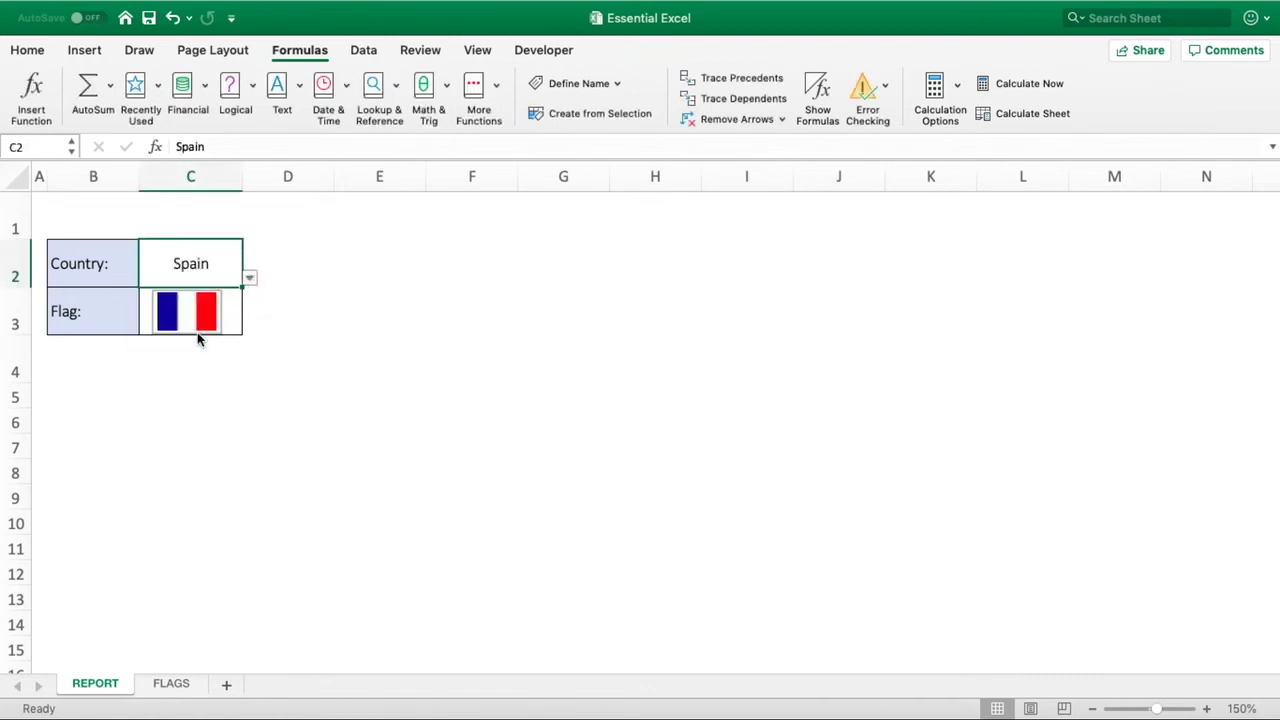
pyautogui.click(204, 317)
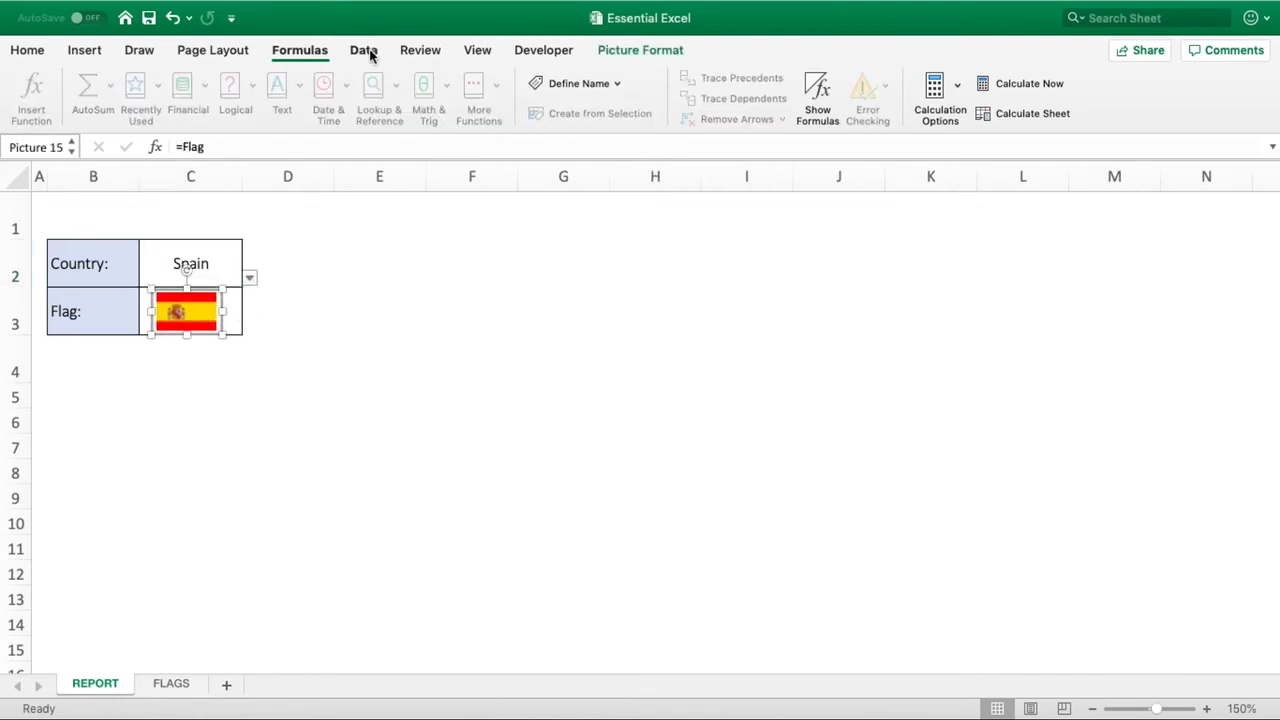
# - Crop the borders off the linked flag picture in C3, leaving it about 0.37" high and 0.63" wide
pyautogui.click(137, 55)
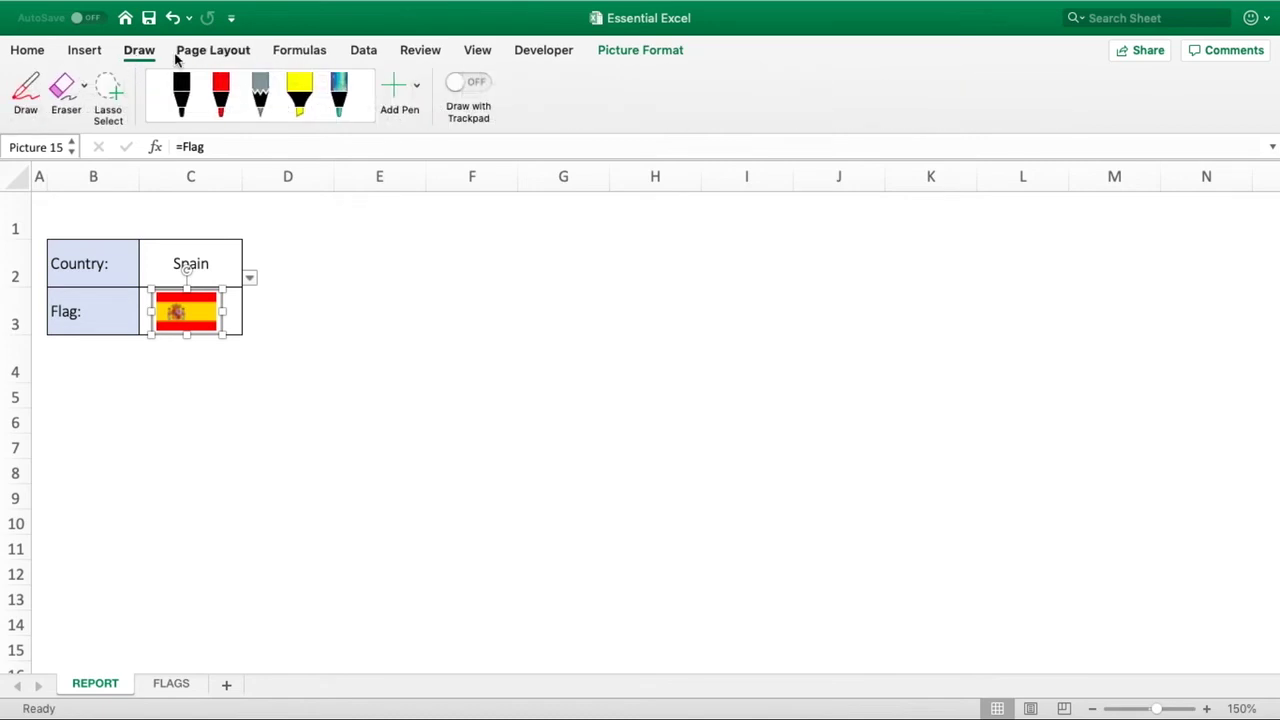
pyautogui.click(189, 52)
pyautogui.click(290, 52)
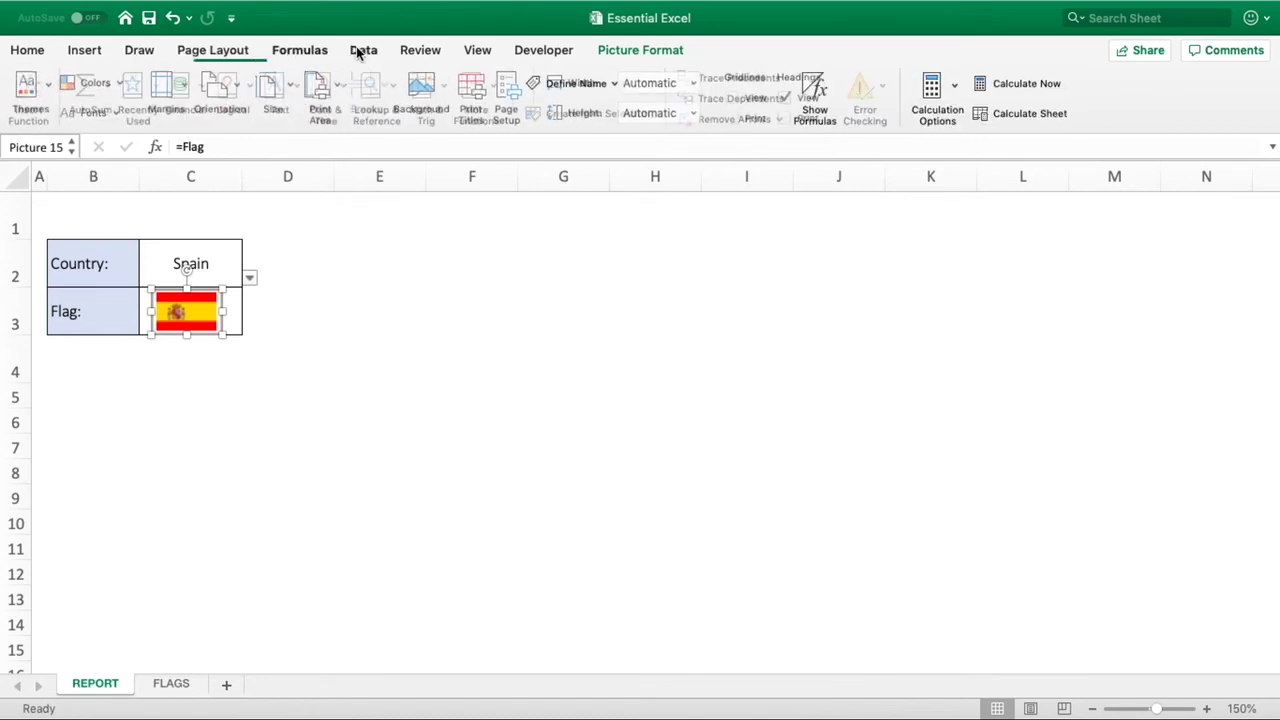
pyautogui.click(640, 52)
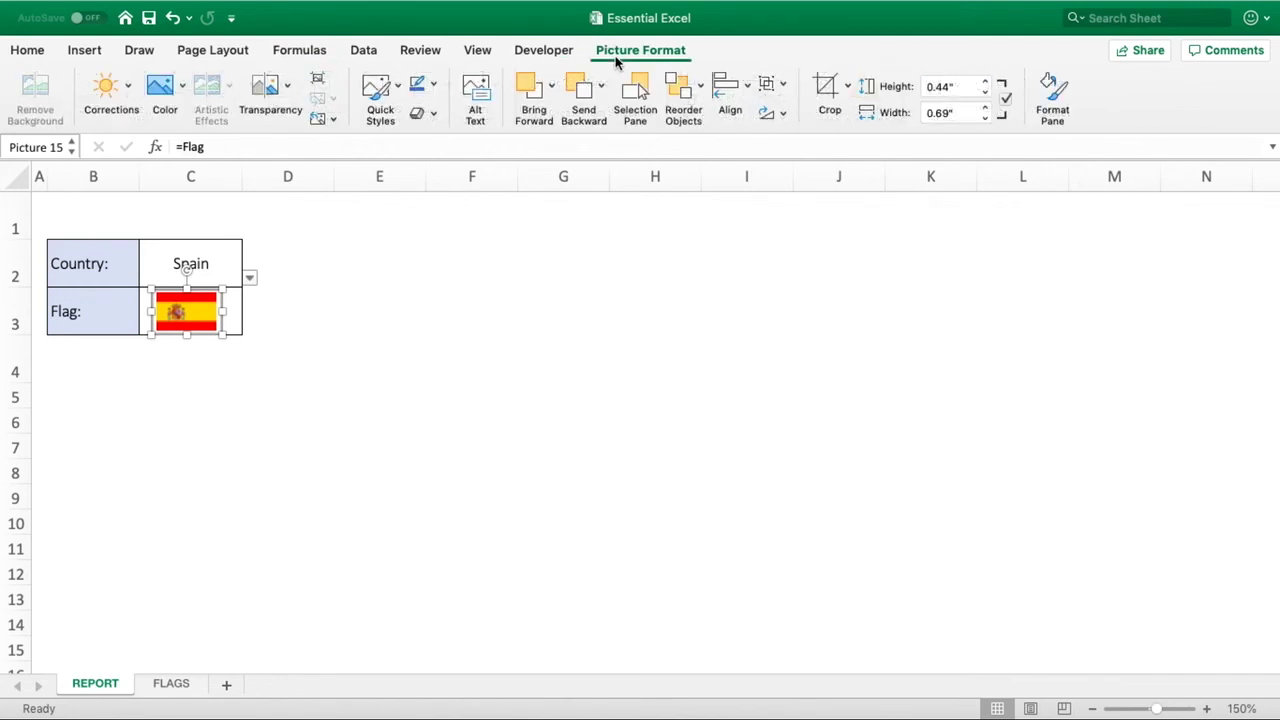
pyautogui.click(849, 87)
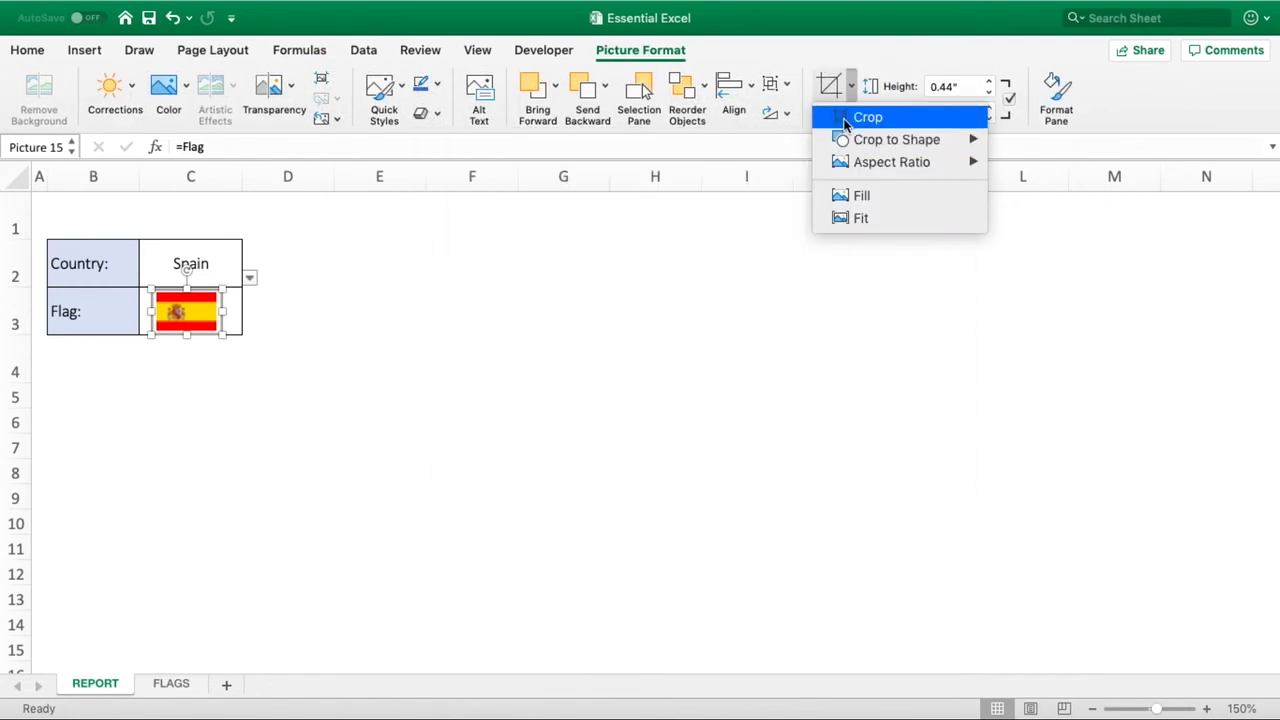
pyautogui.click(866, 117)
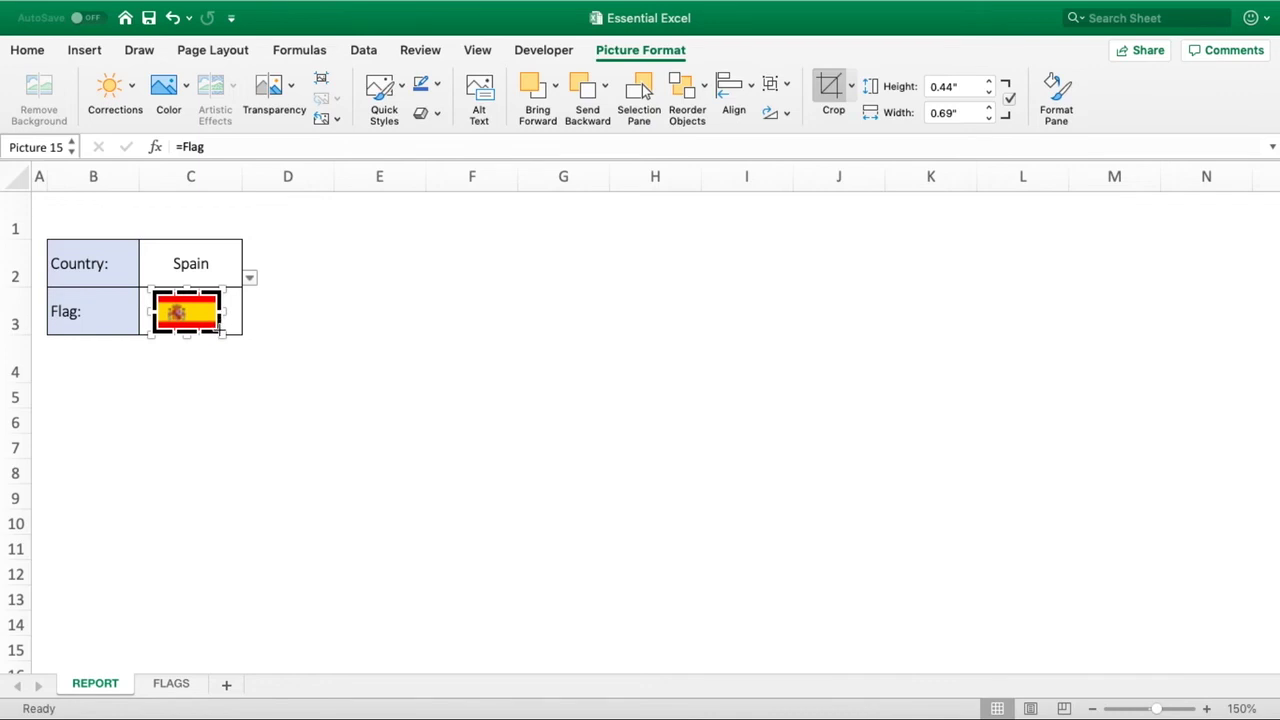
pyautogui.moveTo(220, 332); pyautogui.dragTo(219, 328)
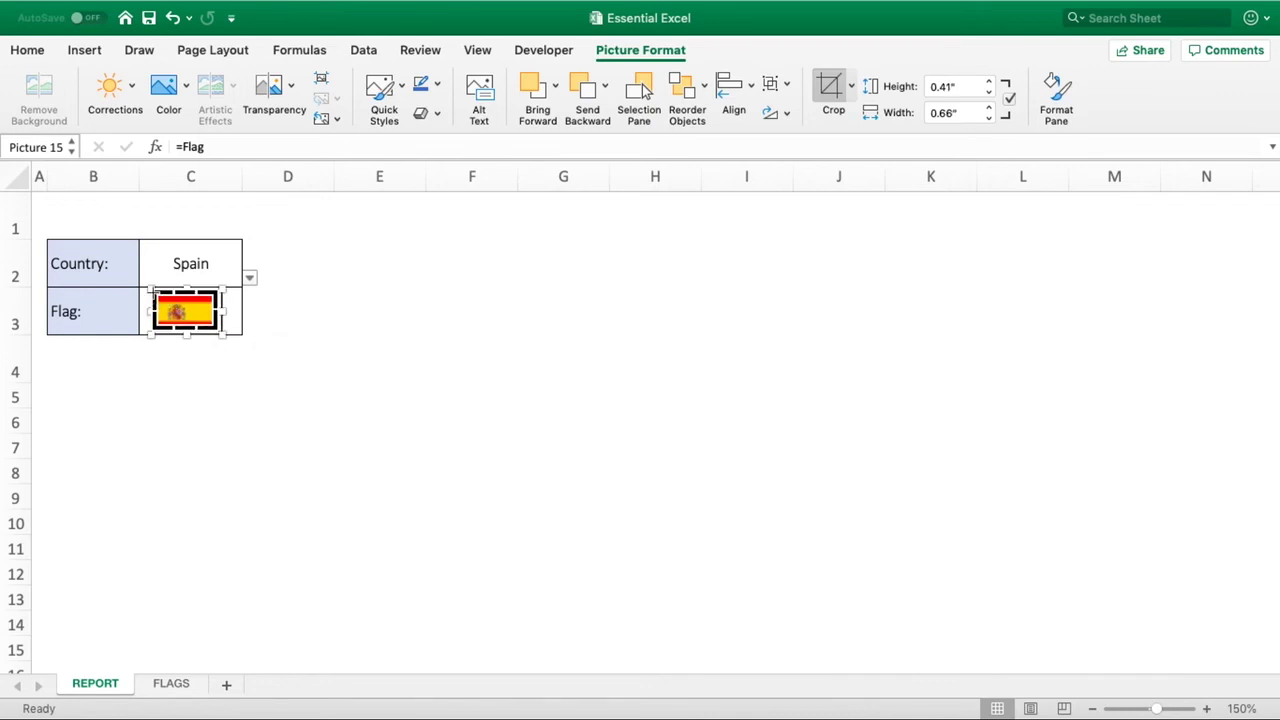
pyautogui.moveTo(153, 293); pyautogui.dragTo(157, 326)
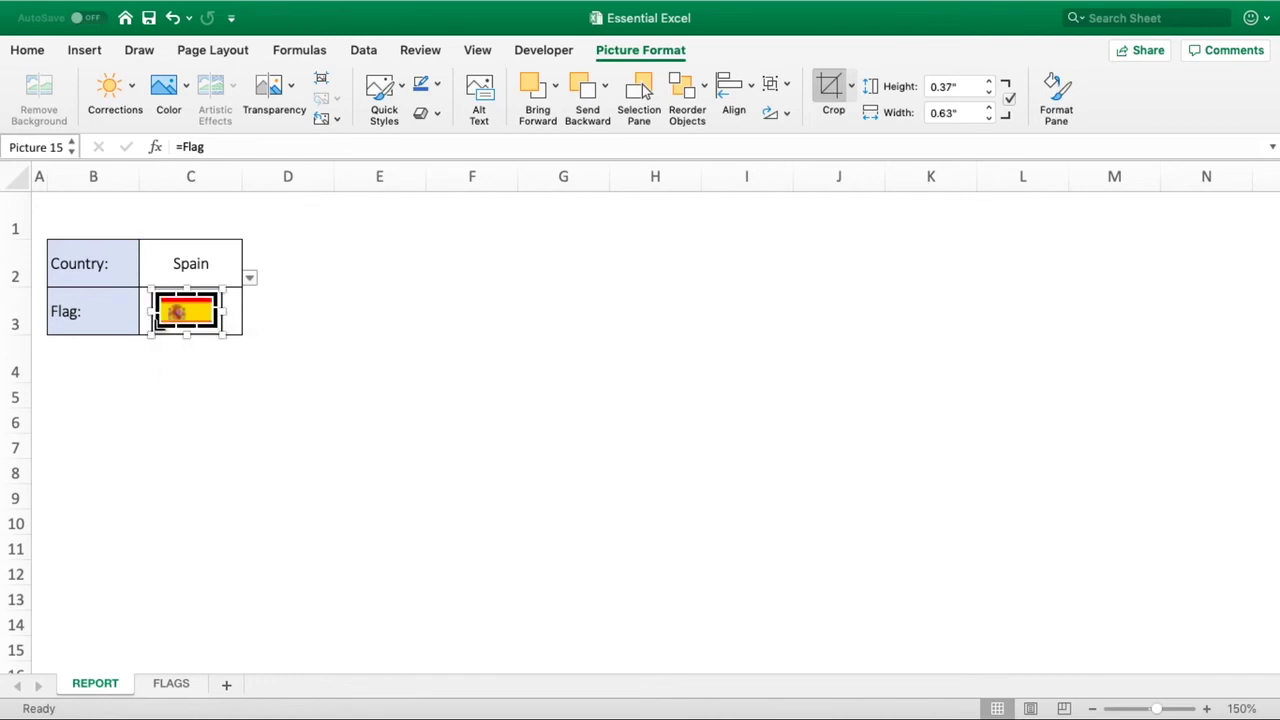
pyautogui.click(831, 89)
pyautogui.click(312, 498)
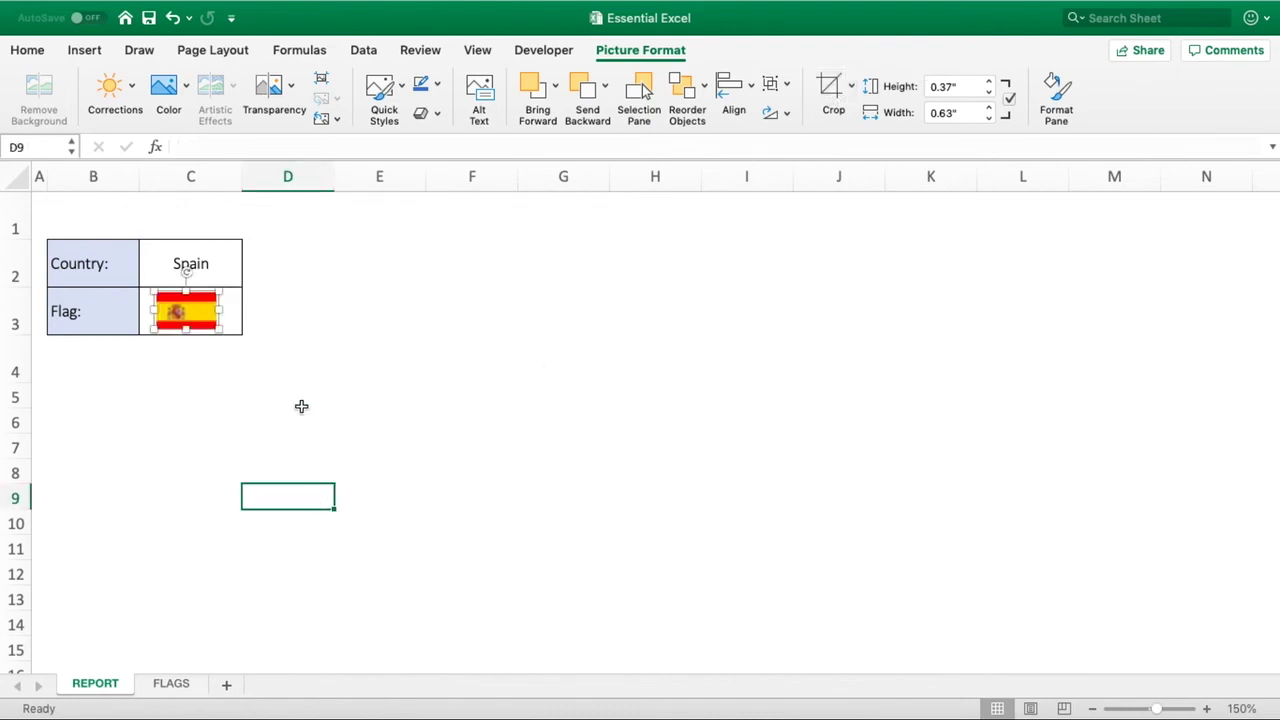
# - Choose Germany in the C2 country list to test the cropped flag picture
pyautogui.click(225, 273)
pyautogui.click(249, 278)
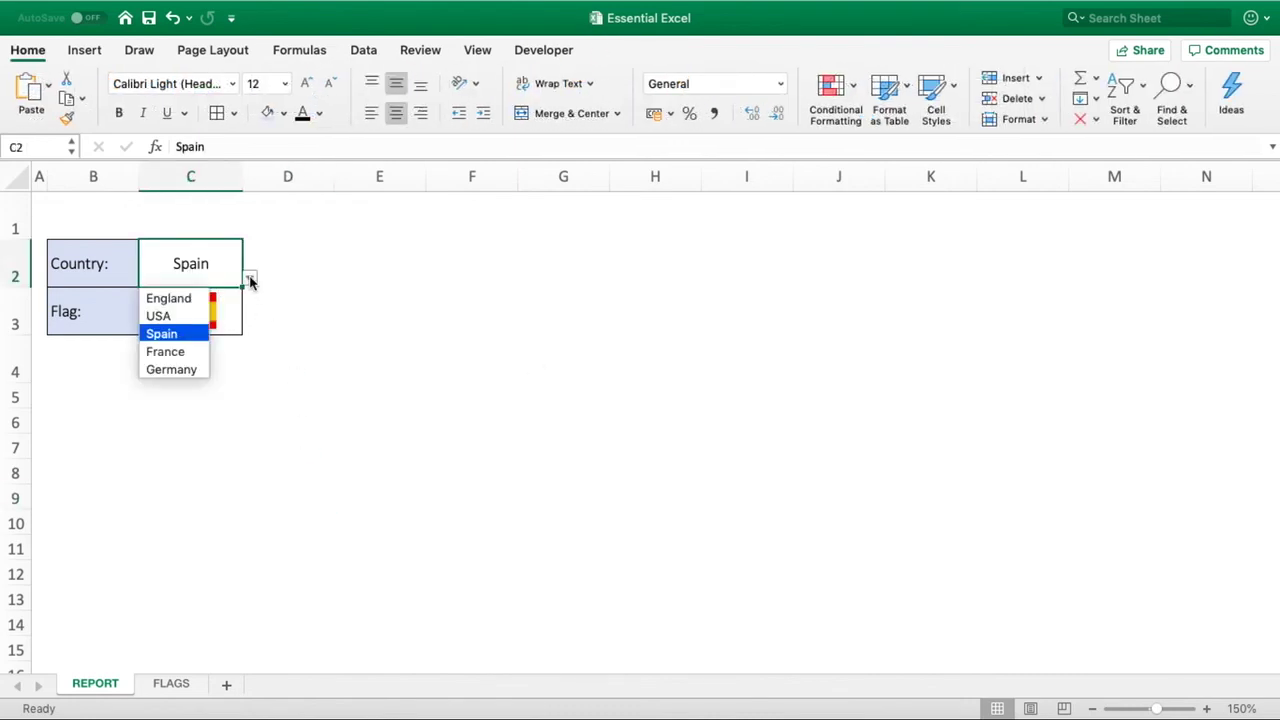
pyautogui.click(184, 369)
pyautogui.click(360, 366)
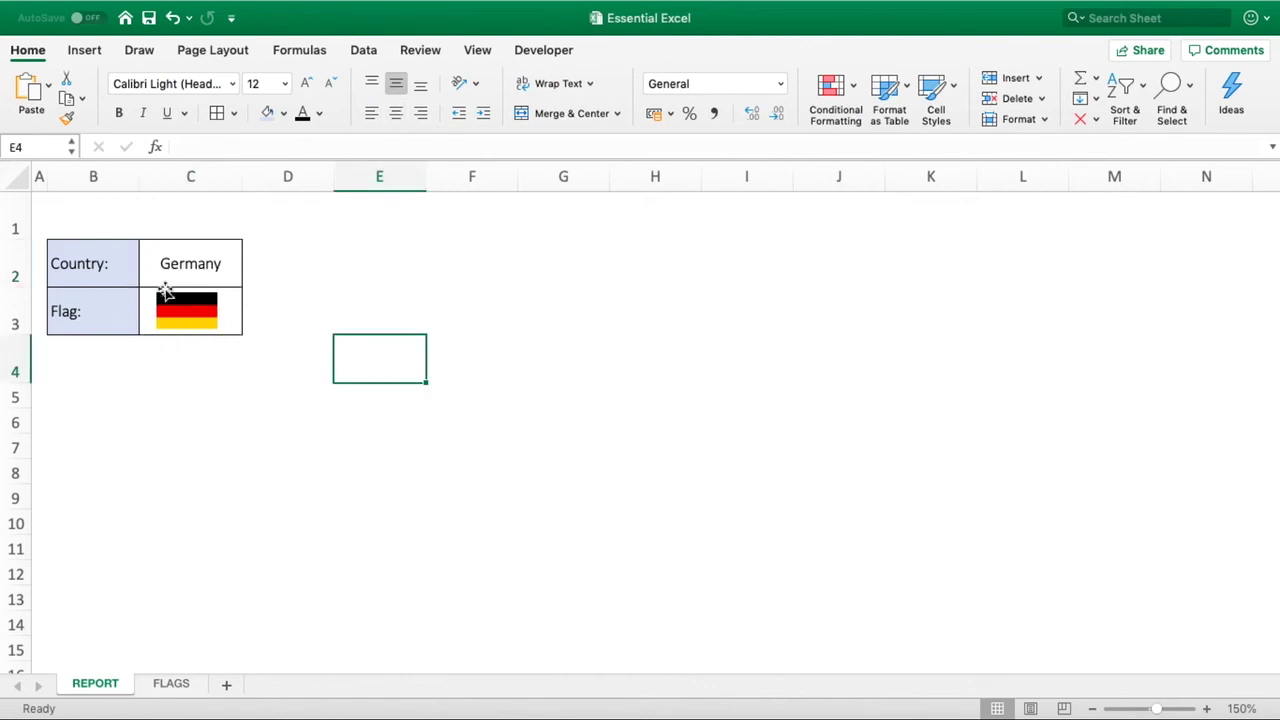
# - Enlarge the cropped flag picture so that it nearly fills the height of cell C3
pyautogui.click(183, 312)
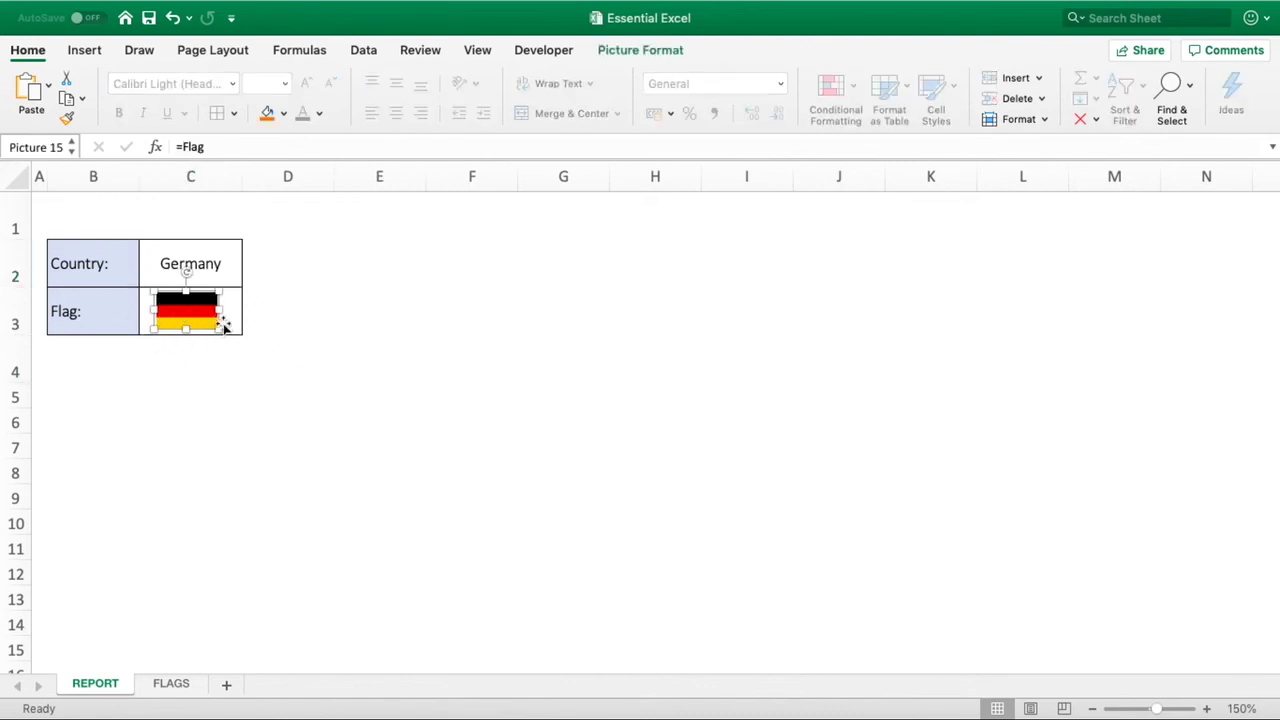
pyautogui.moveTo(216, 331)
pyautogui.mouseDown()
pyautogui.moveTo(230, 331)
pyautogui.moveTo(206, 315)
pyautogui.mouseUp()
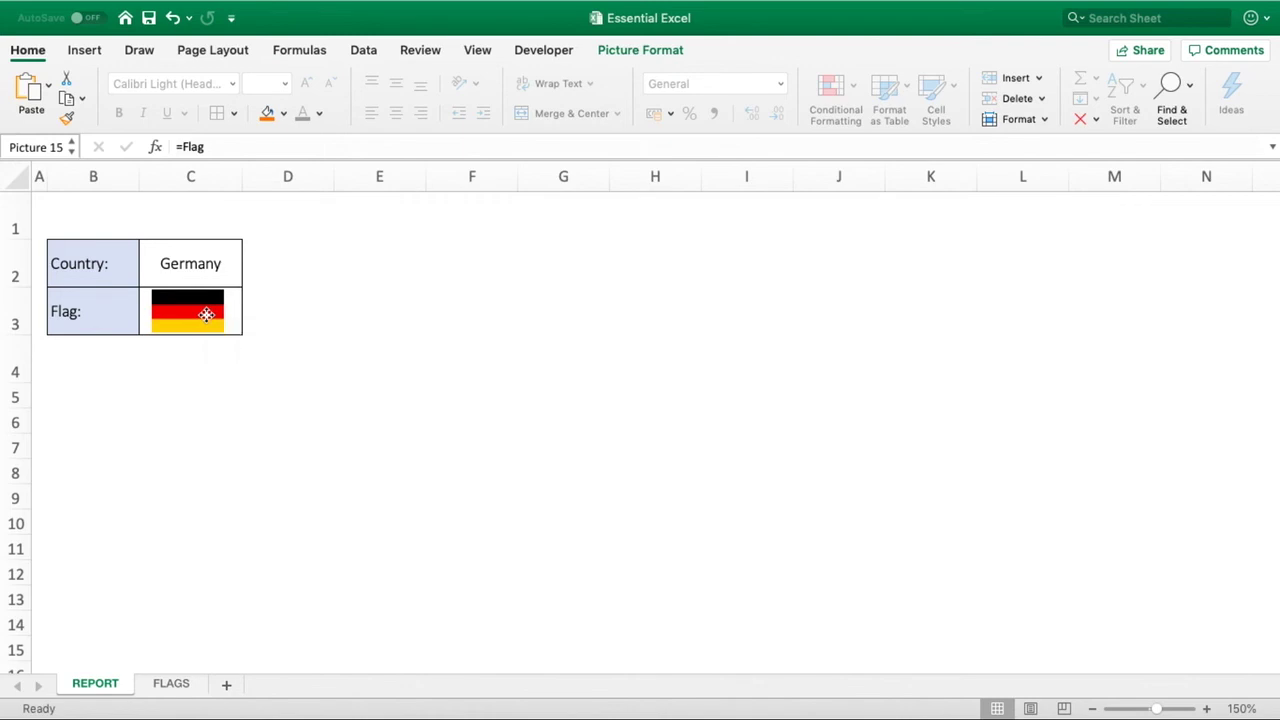
pyautogui.click(289, 300)
# - Test the resized flag picture by choosing USA, Spain and USA again in C2
pyautogui.click(229, 263)
pyautogui.click(249, 278)
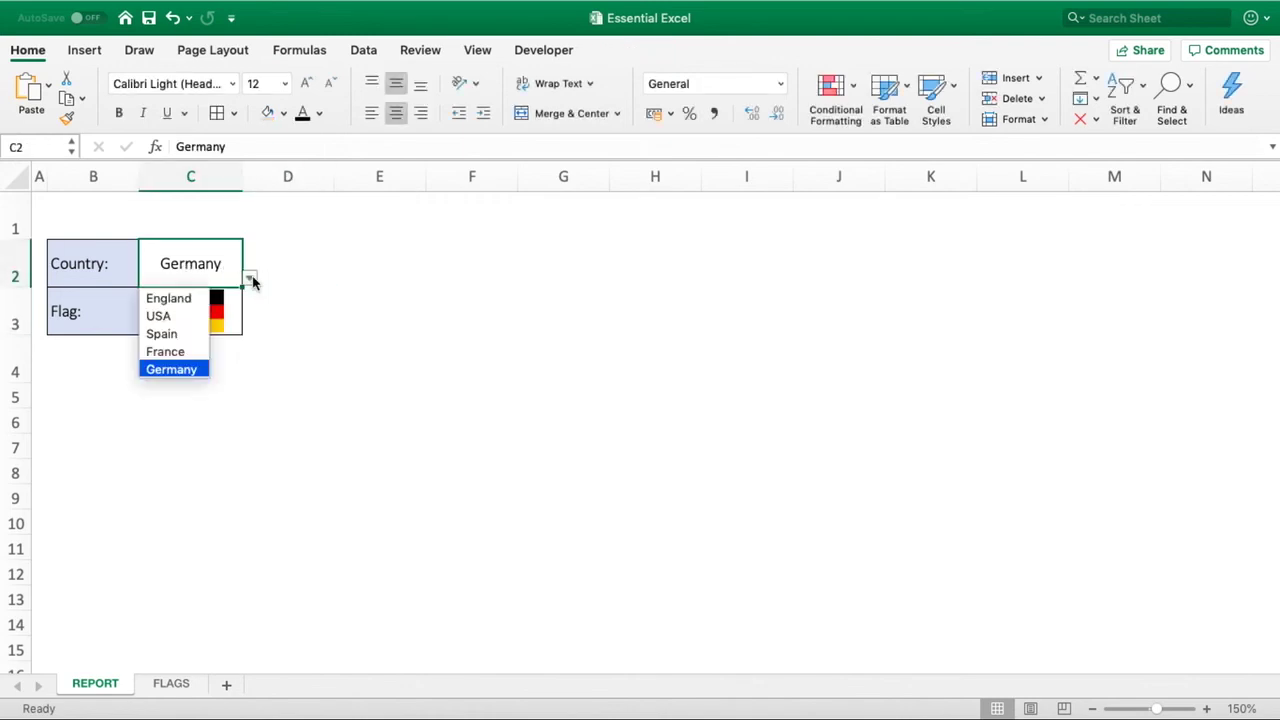
pyautogui.click(177, 315)
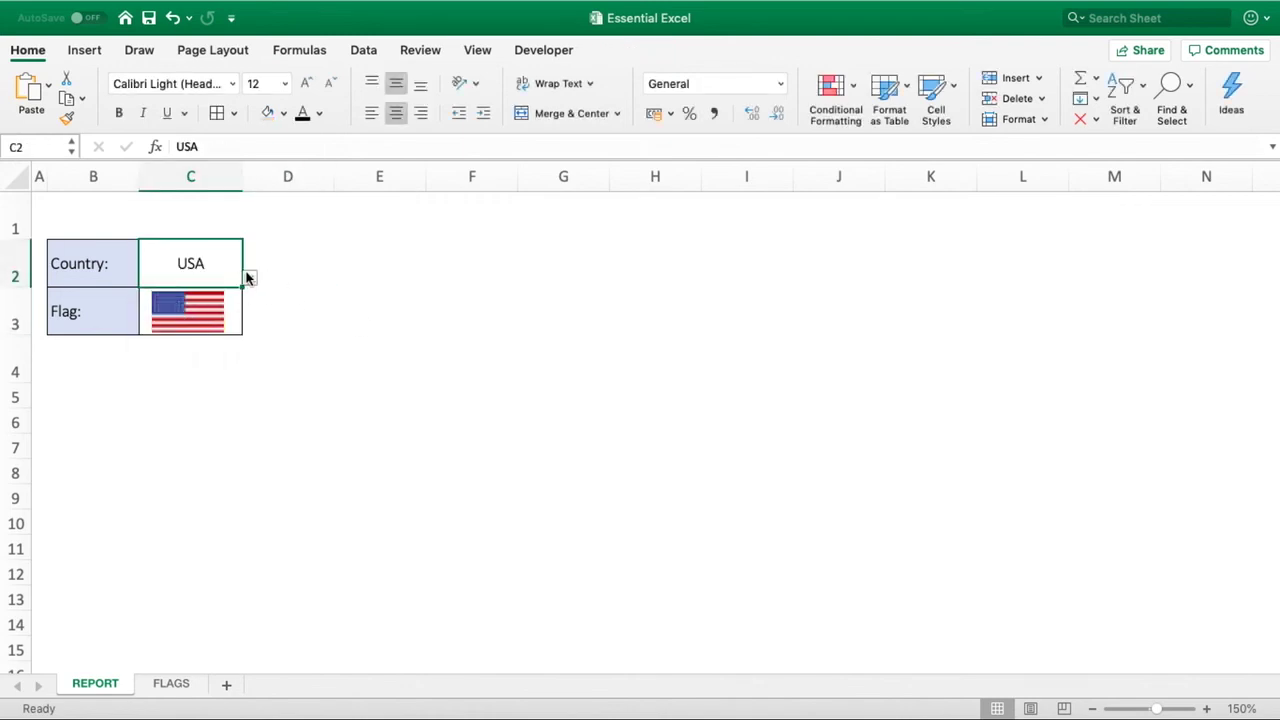
pyautogui.click(249, 278)
pyautogui.click(175, 334)
pyautogui.click(420, 347)
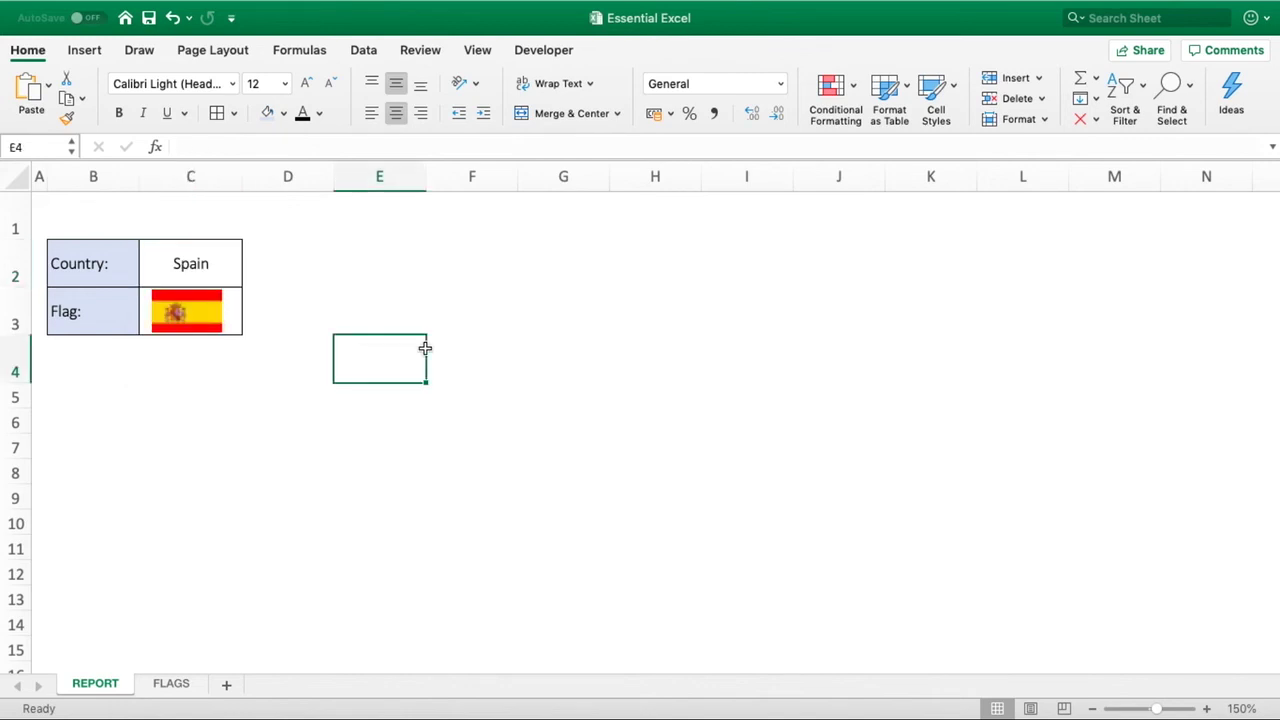
pyautogui.click(241, 263)
pyautogui.click(249, 278)
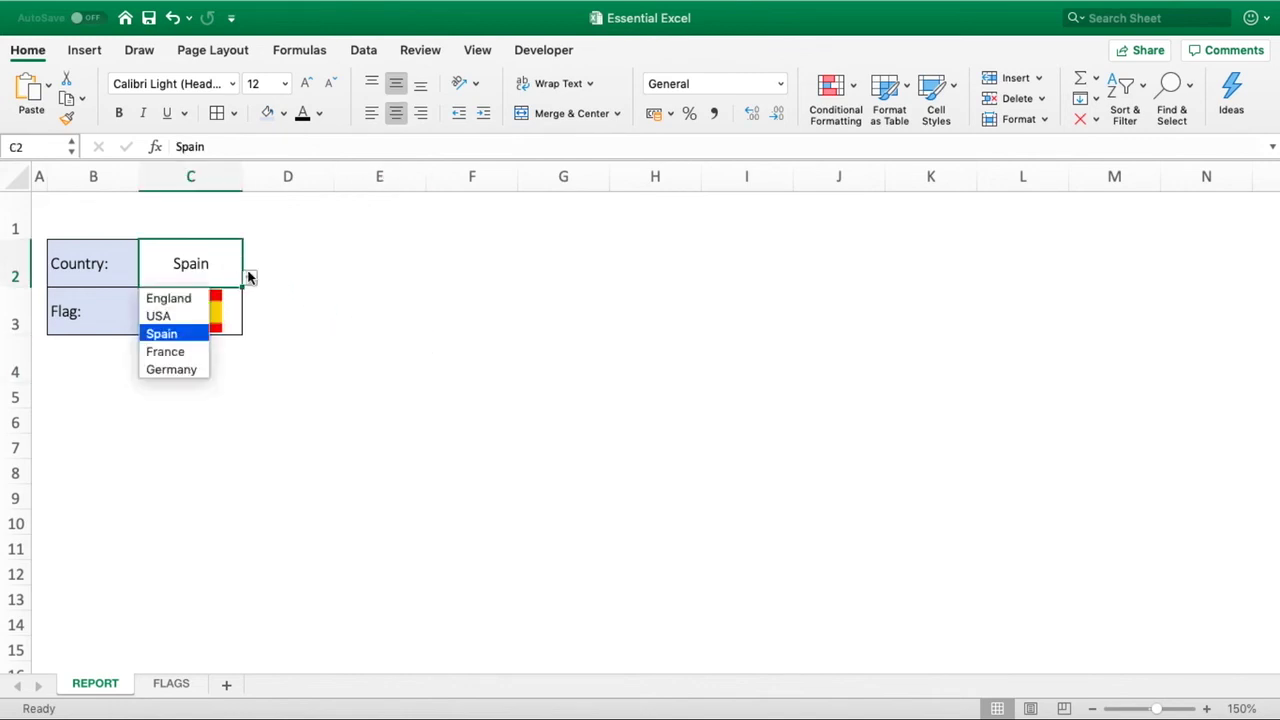
pyautogui.click(192, 322)
pyautogui.click(365, 315)
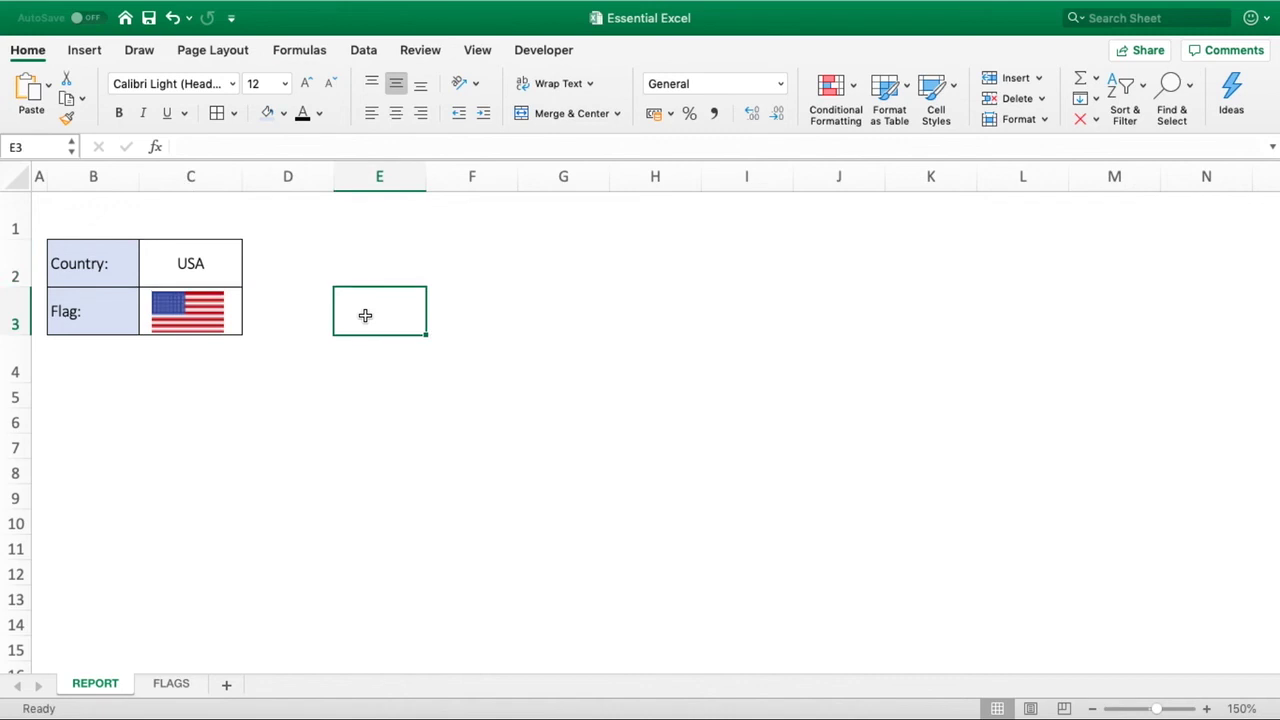
# - Enter United States in cell C4 of the FLAGS sheet, beside the USA row
pyautogui.click(171, 684)
pyautogui.click(262, 369)
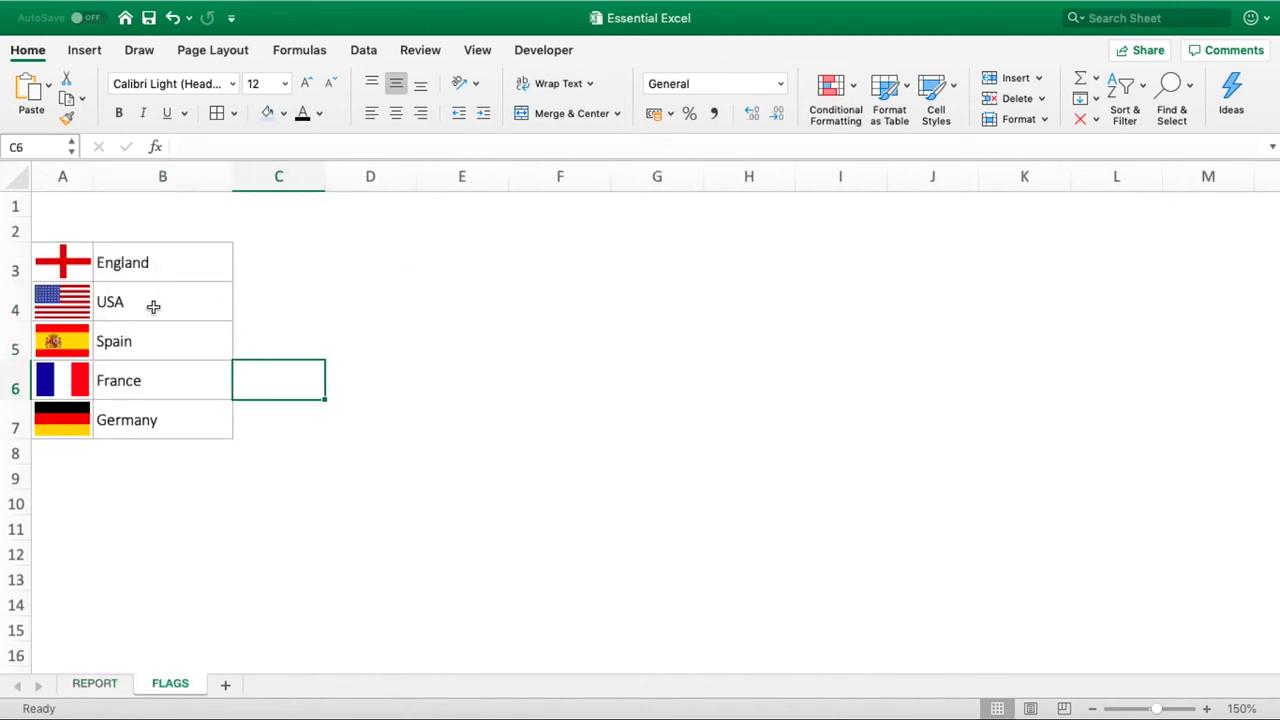
pyautogui.click(151, 306)
pyautogui.click(257, 303)
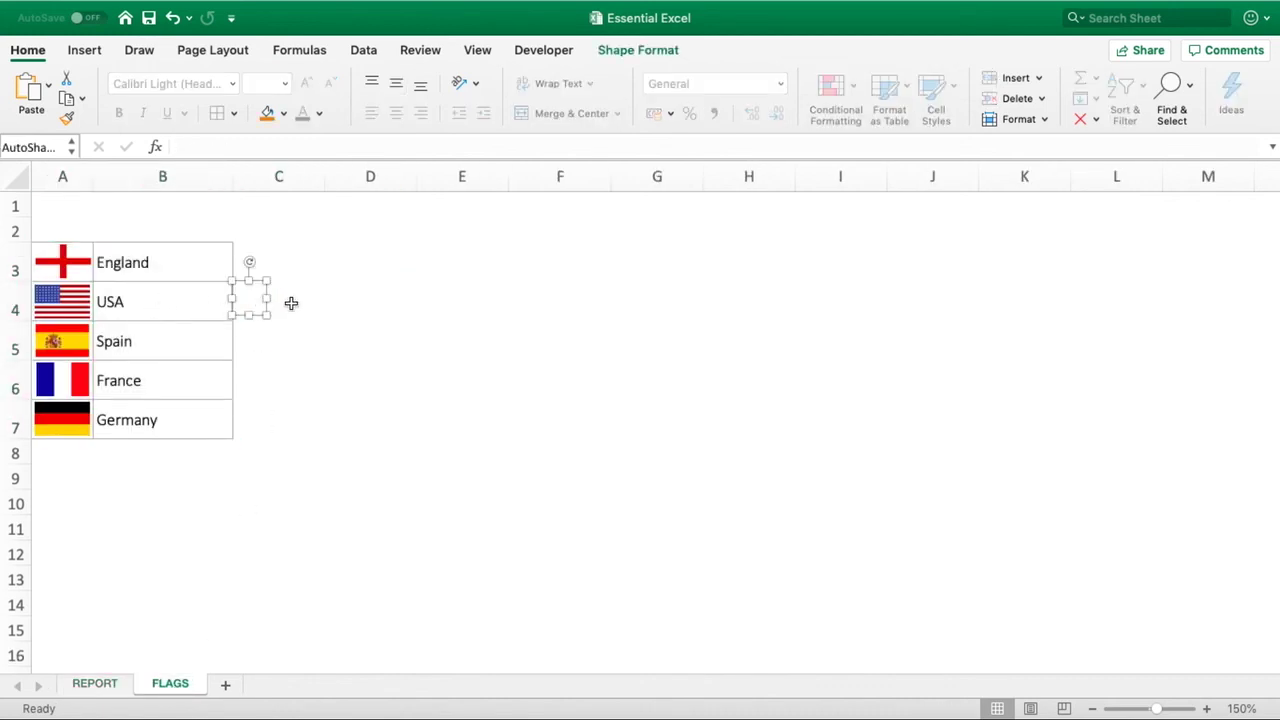
pyautogui.click(290, 304)
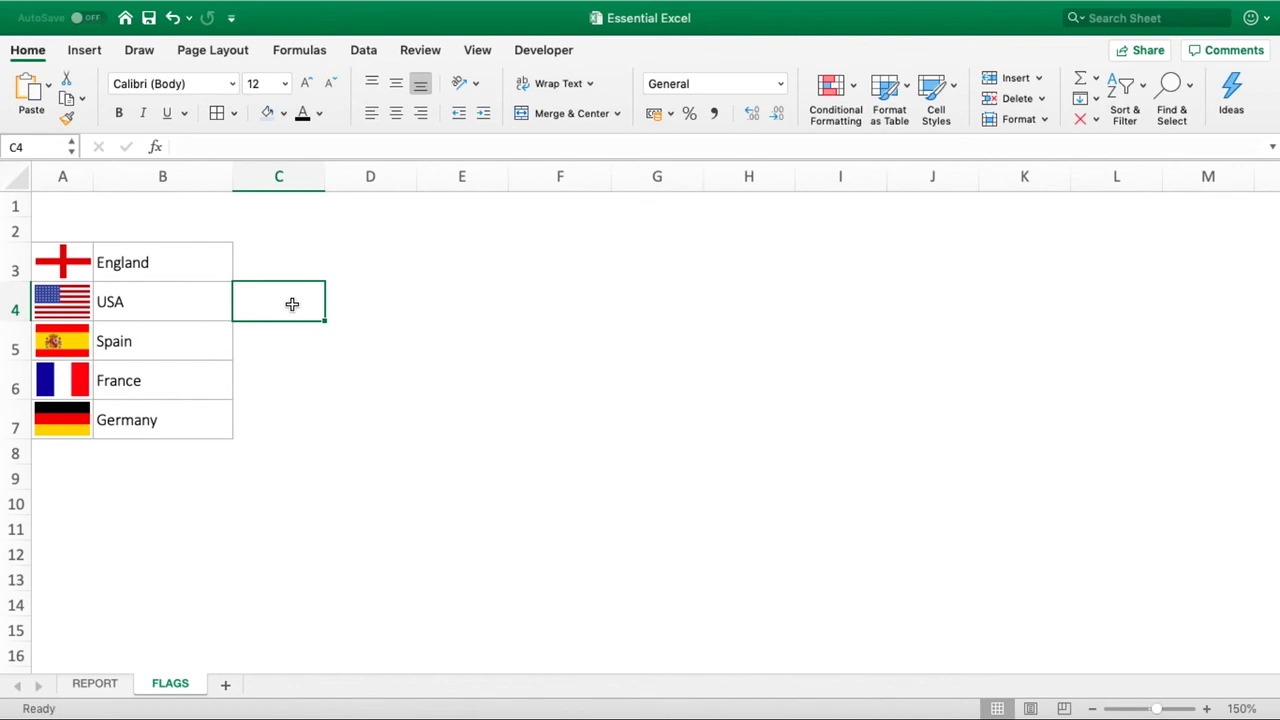
pyautogui.write('United Sta')
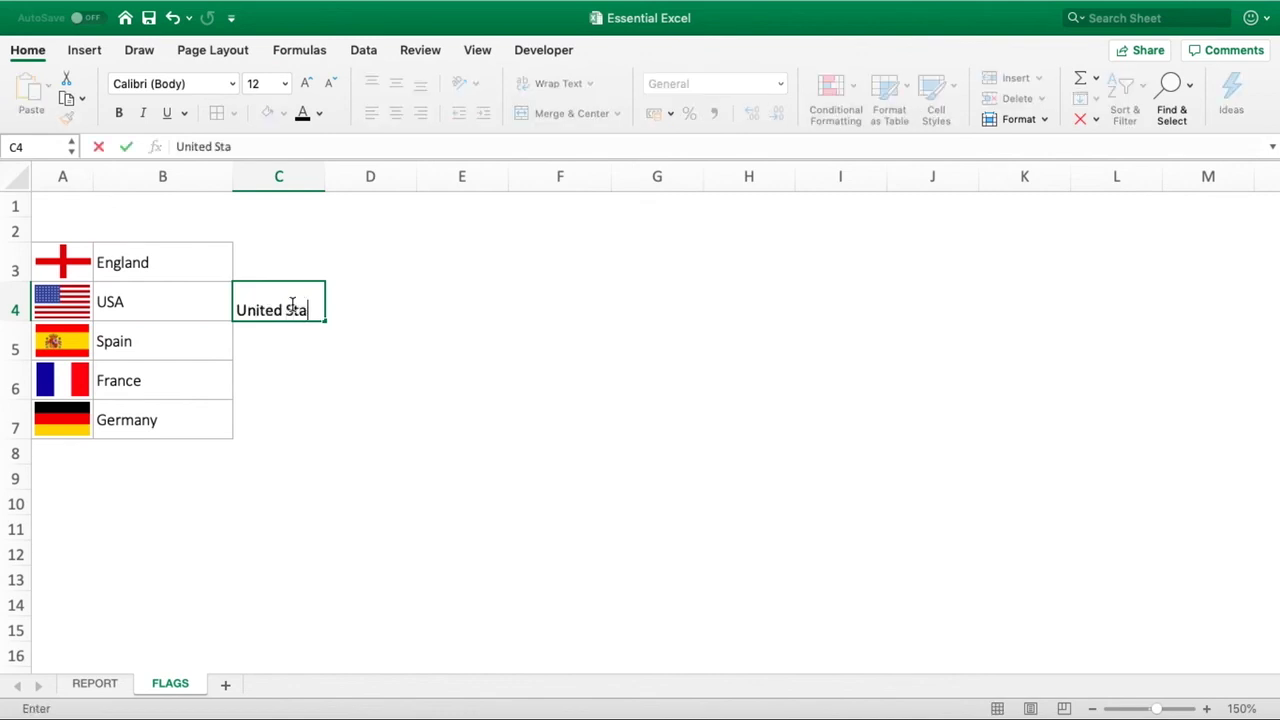
pyautogui.write('tes')
pyautogui.click(437, 383)
pyautogui.click(268, 295)
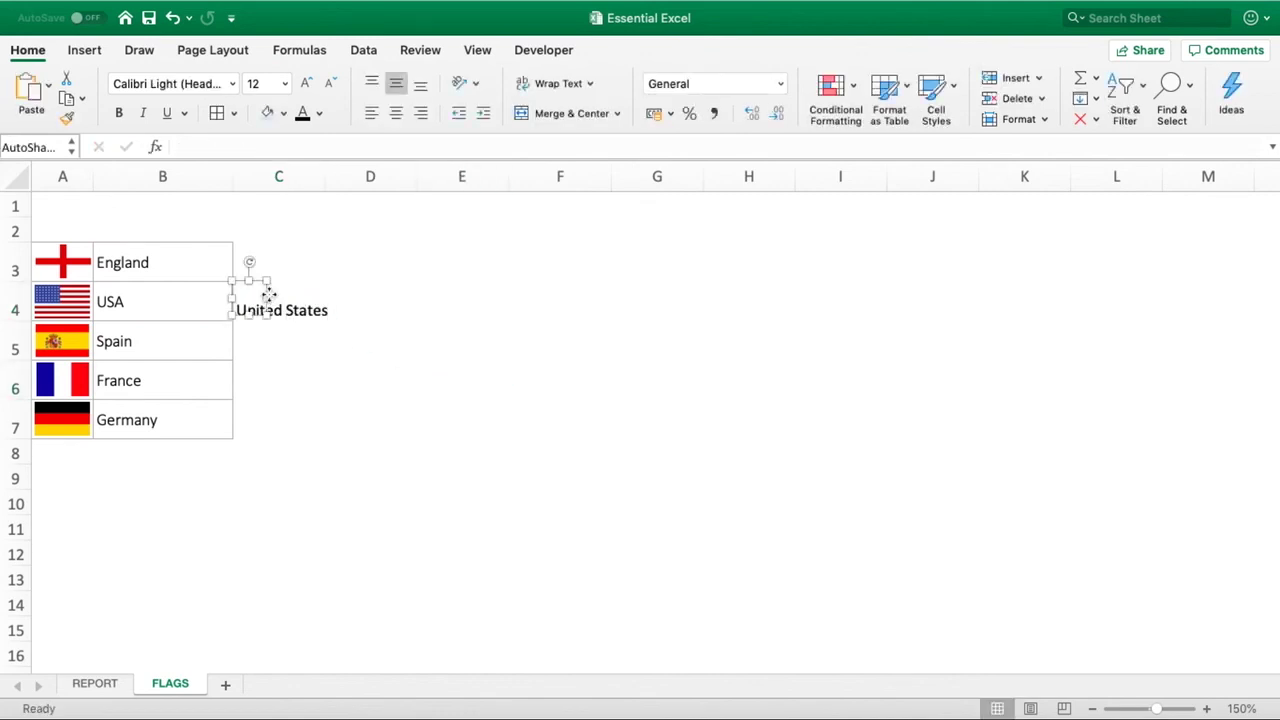
pyautogui.click(334, 298)
pyautogui.click(304, 310)
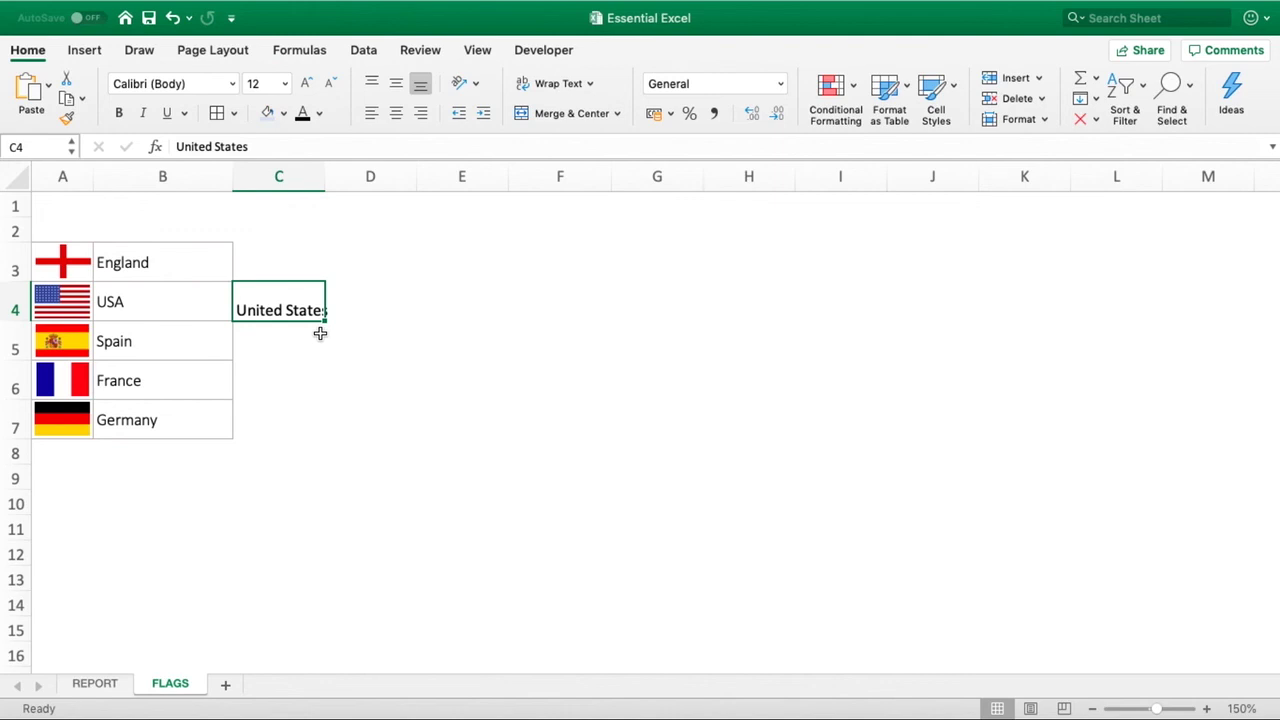
# - Remove the United States text from C4 and select the USA name in B4
pyautogui.click(193, 311)
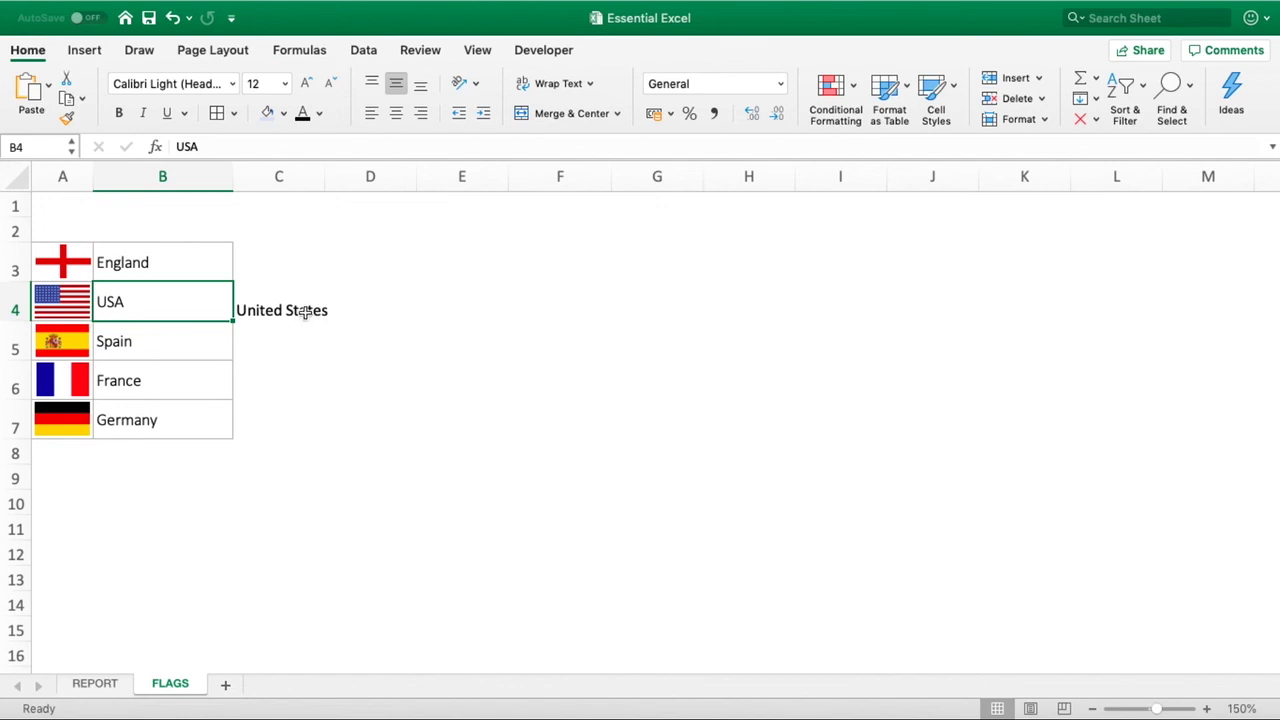
pyautogui.click(300, 307)
pyautogui.click(311, 374)
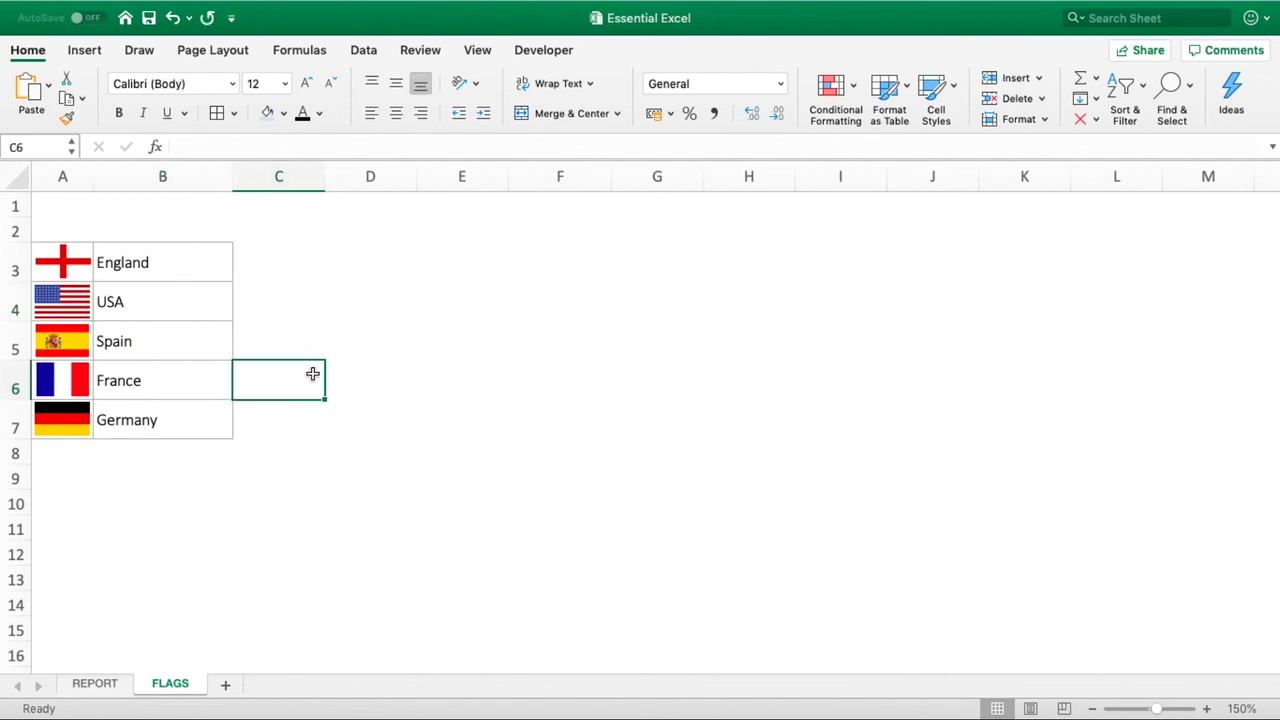
pyautogui.click(163, 313)
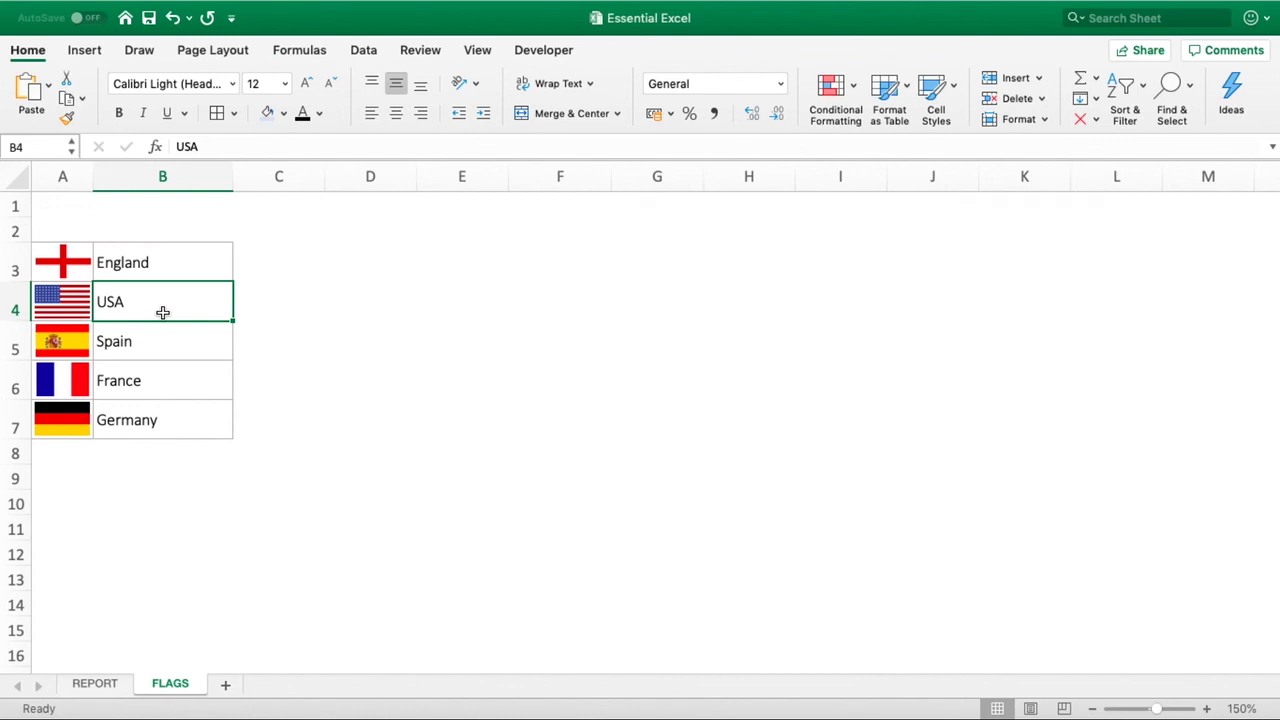
# - Return to the REPORT sheet, check the flag picture's link and set the country in C2 to Spain
pyautogui.click(100, 686)
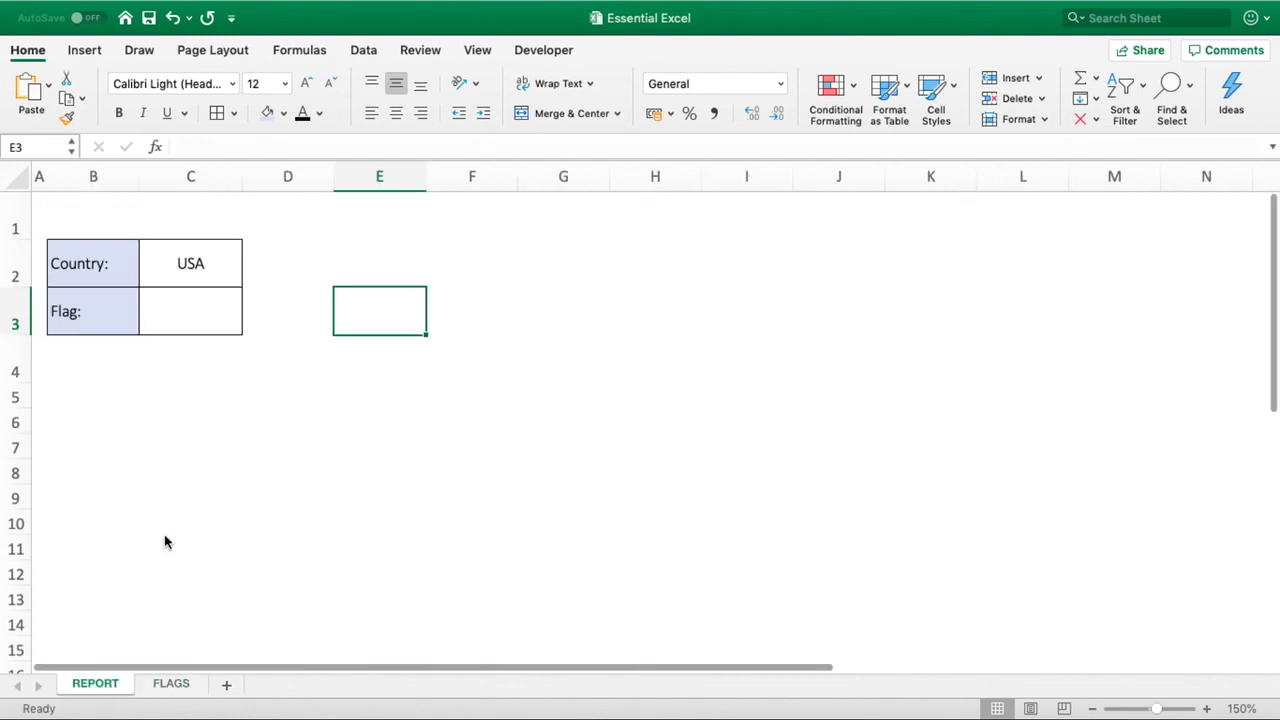
pyautogui.click(186, 322)
pyautogui.press('super+v')
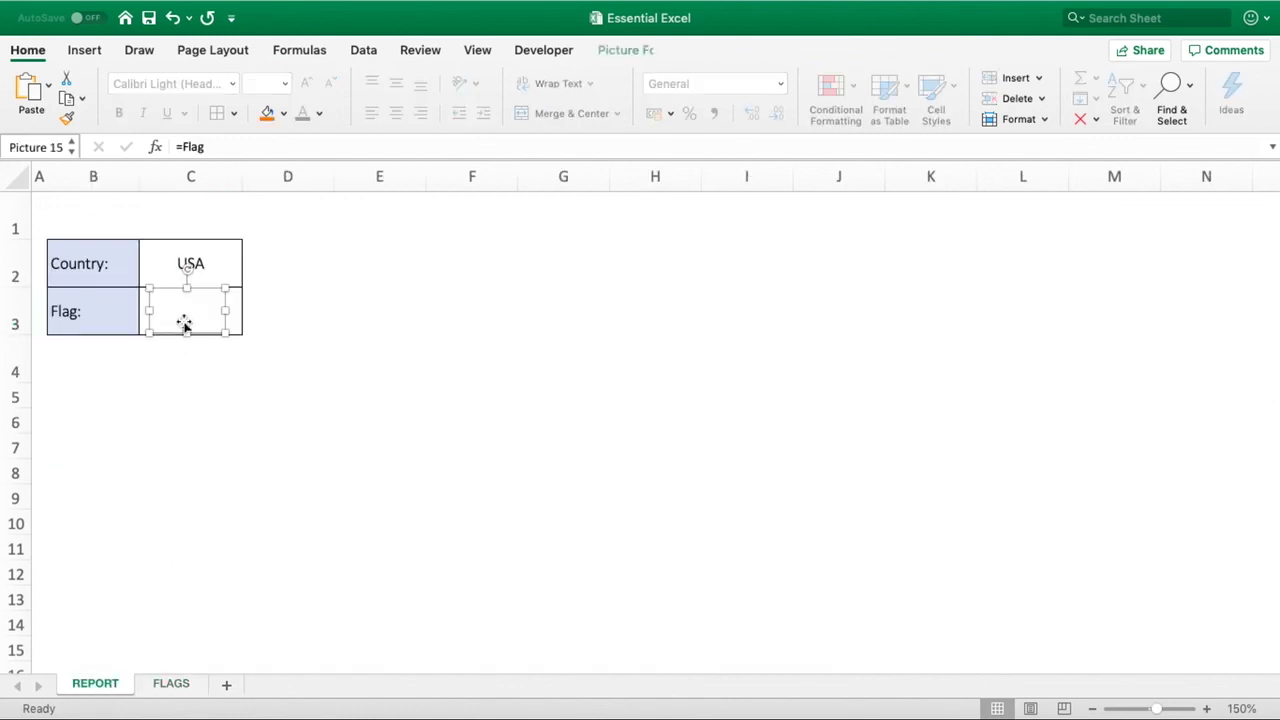
pyautogui.click(230, 249)
pyautogui.click(250, 277)
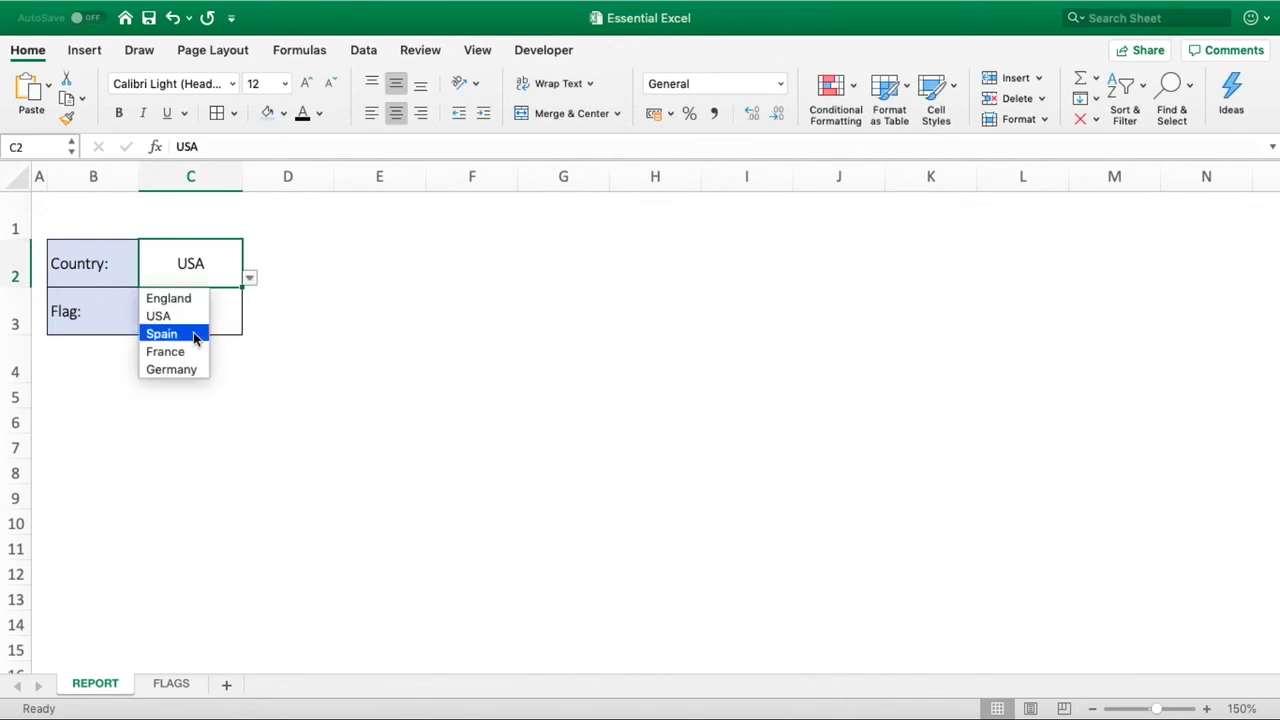
pyautogui.click(193, 332)
pyautogui.click(355, 349)
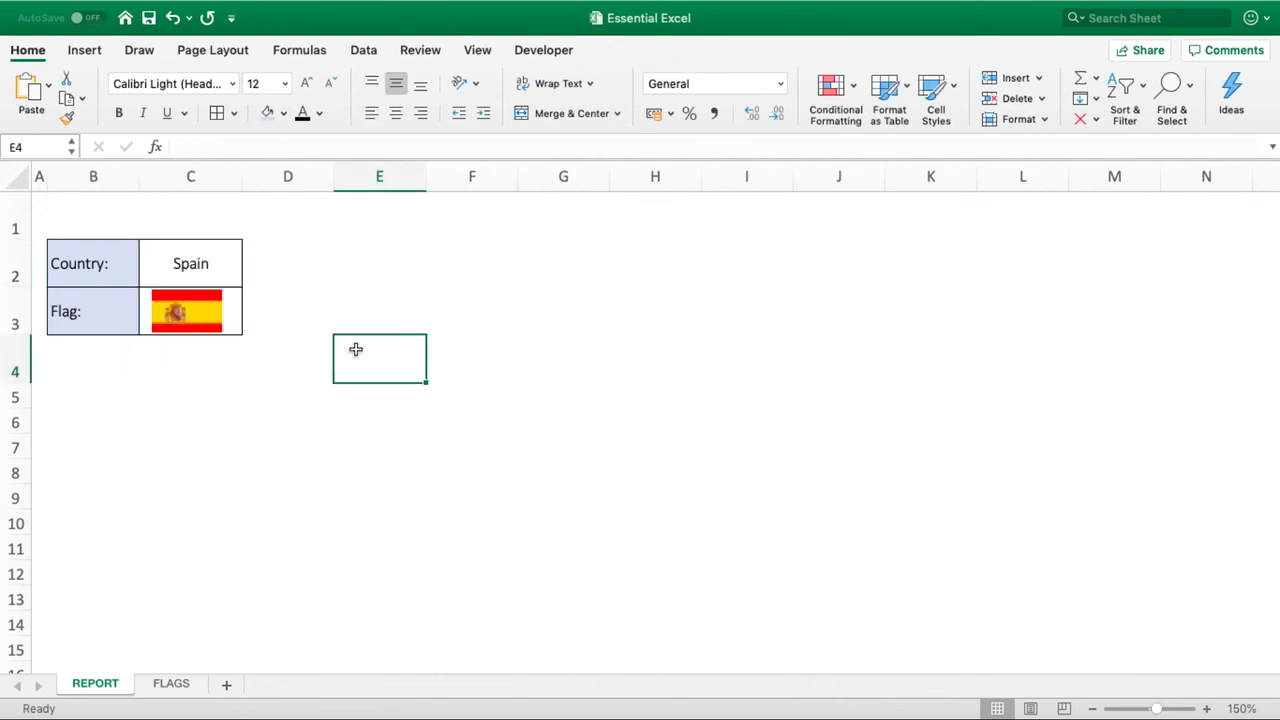